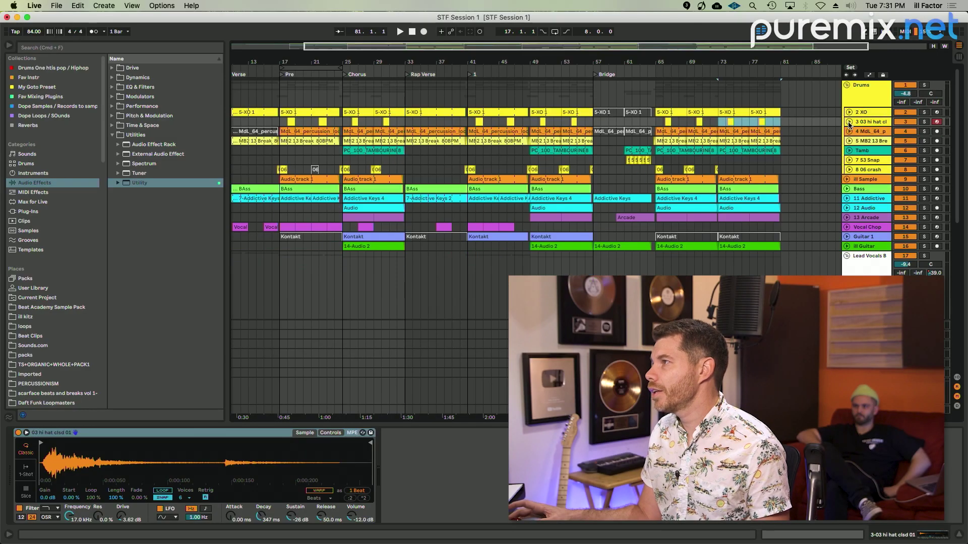
- Return to the start of the song and play the opening bars of the intro
left_click_drag(629, 192, 706, 182)
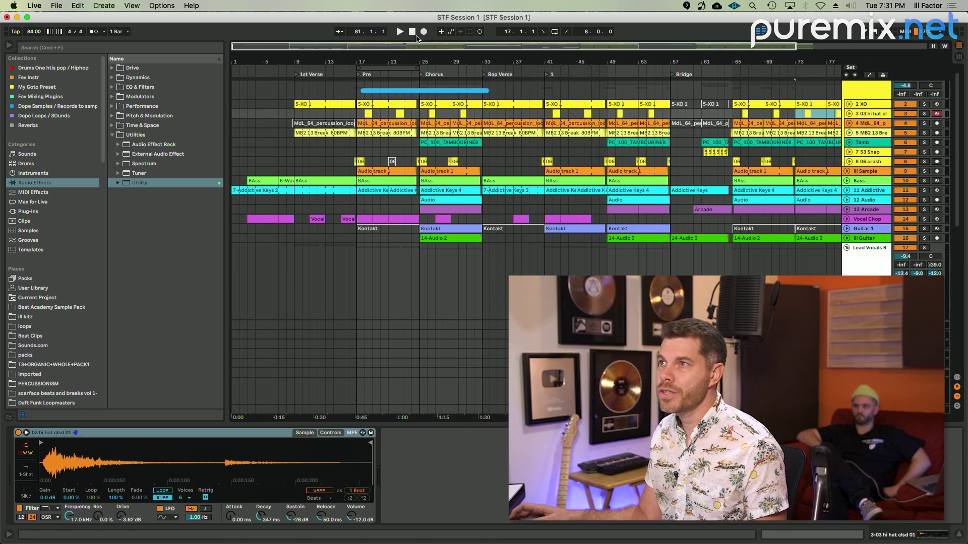
left_click(412, 32)
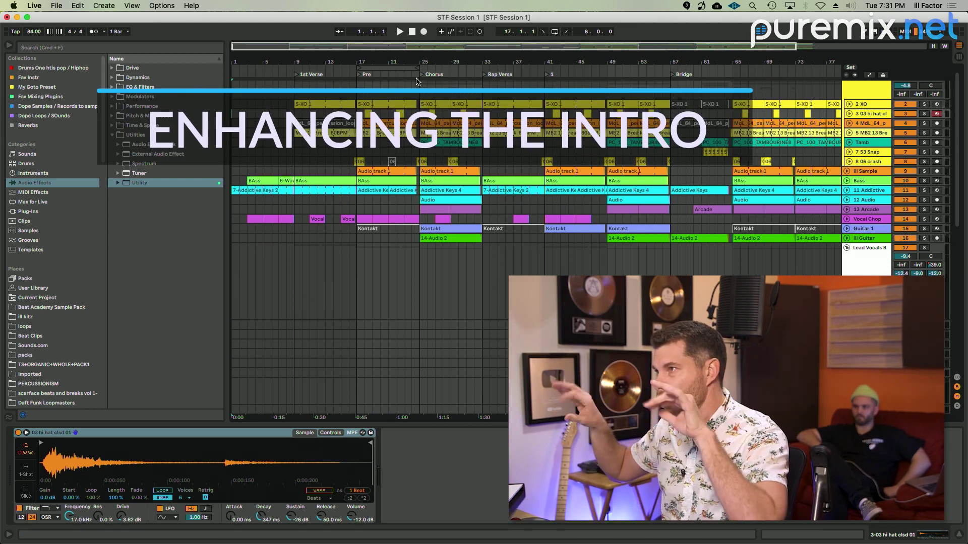
key("space")
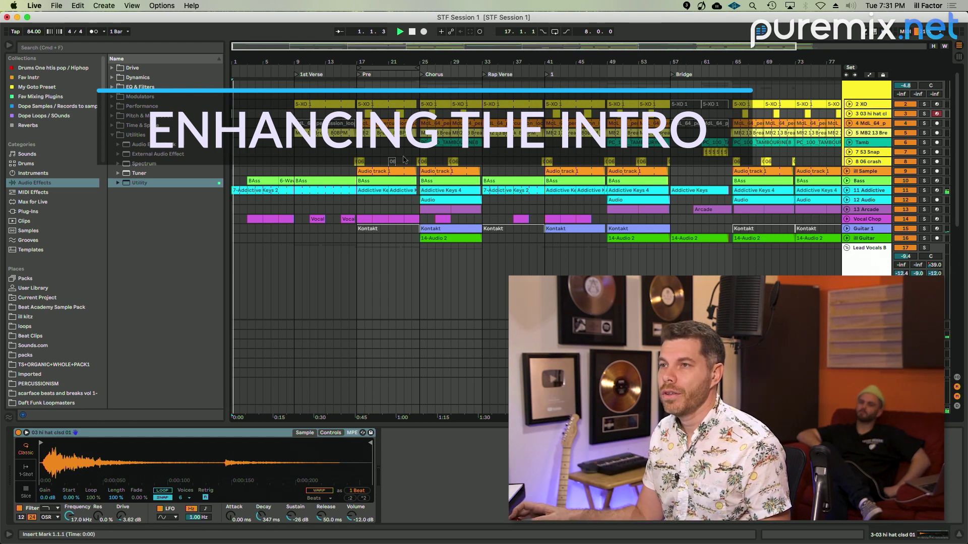
scroll(296, 224, "up", 1)
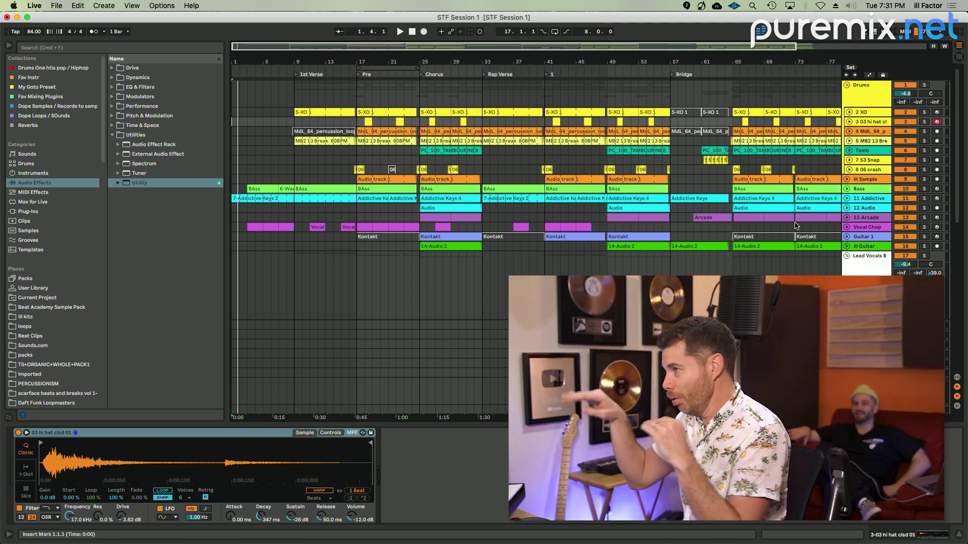
- Shrink the Lead Vocals group track's height and insert a new audio track directly above the group
scroll(790, 264, "down", 1)
scroll(790, 264, "down", 10)
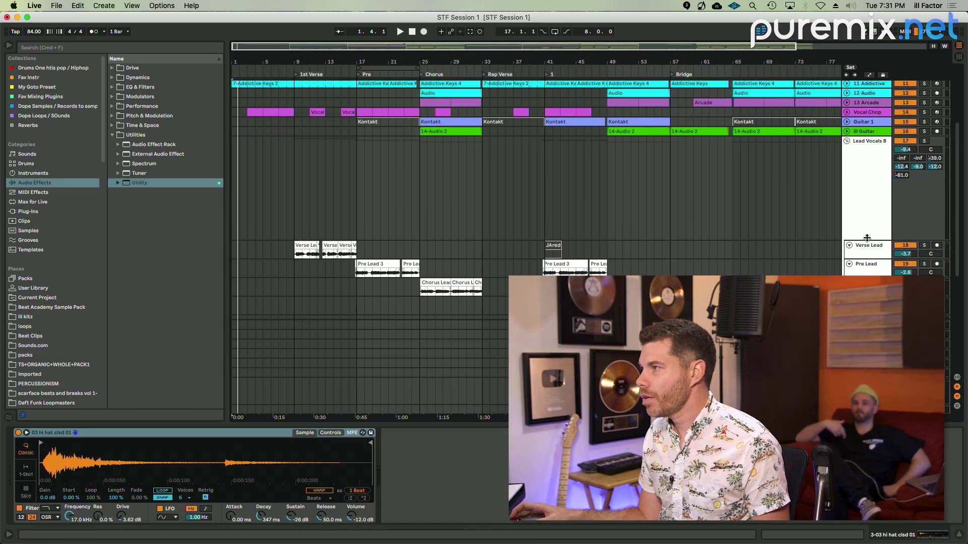
left_click_drag(866, 239, 874, 169)
left_click(870, 185)
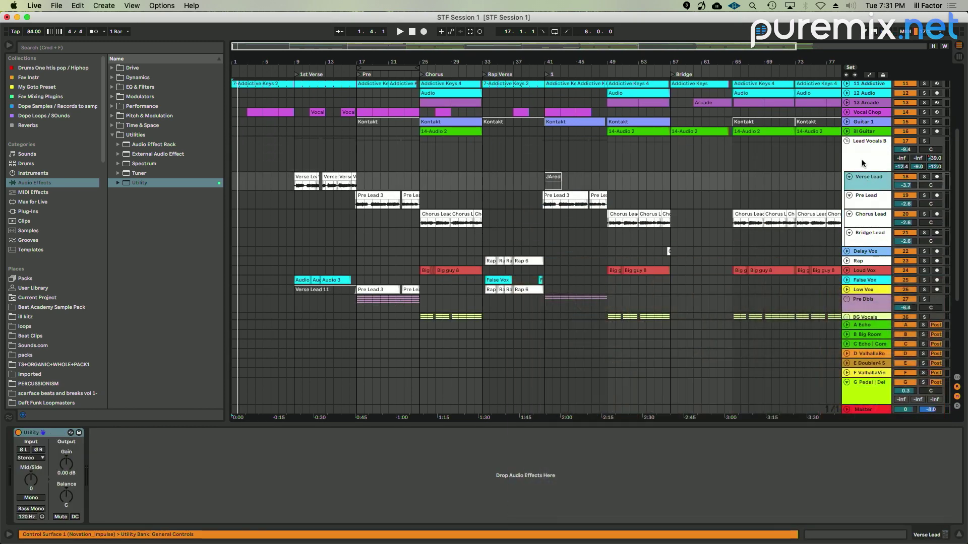
key("super+t")
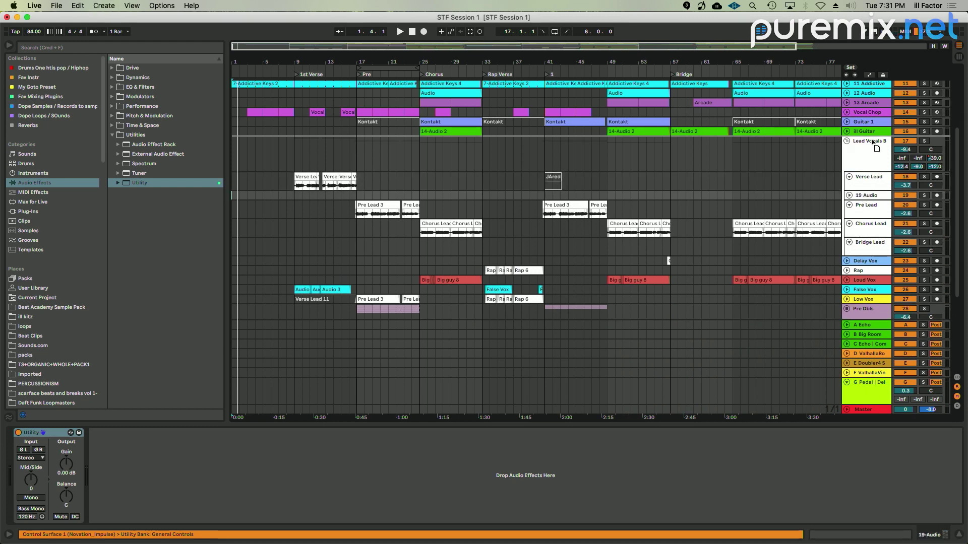
left_click_drag(870, 137, 869, 139)
left_click(866, 149)
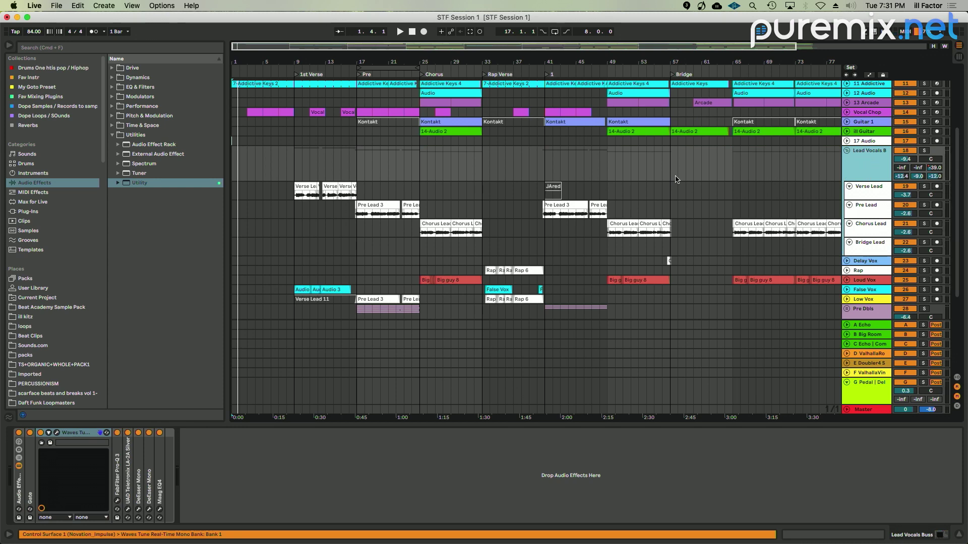
- Select the first chorus's lead vocal clips with the Lead Vocals group soloed, and unfold the new audio track
left_click(425, 222)
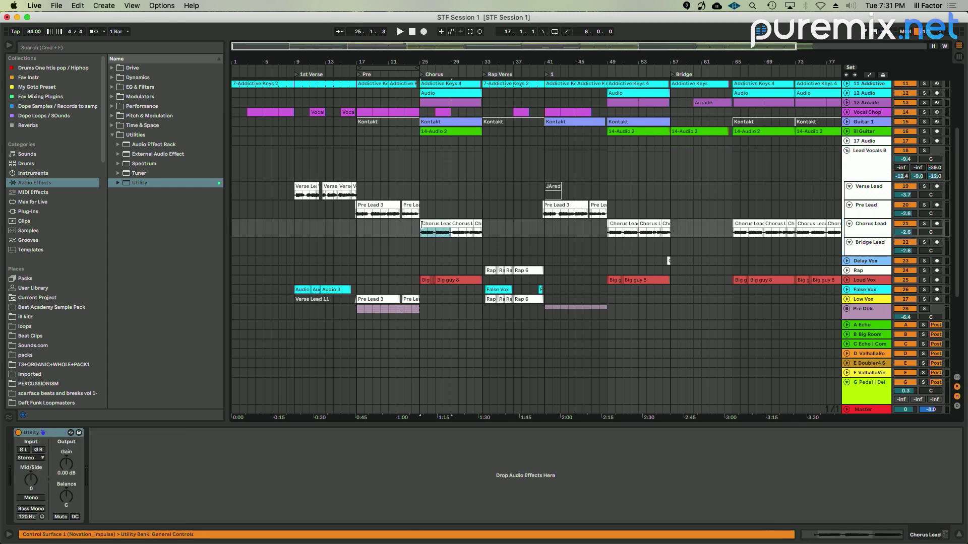
left_click_drag(417, 232, 433, 231)
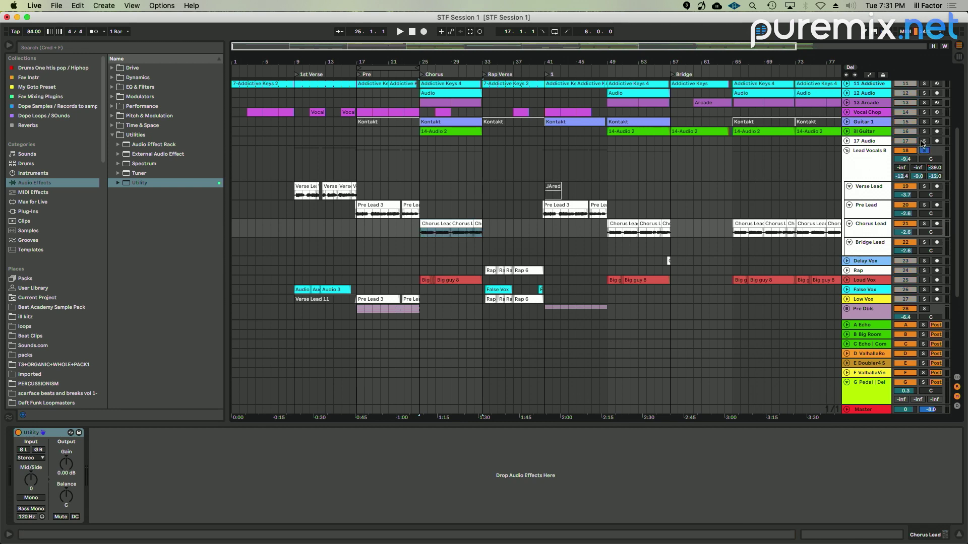
left_click(847, 142)
left_click(876, 144)
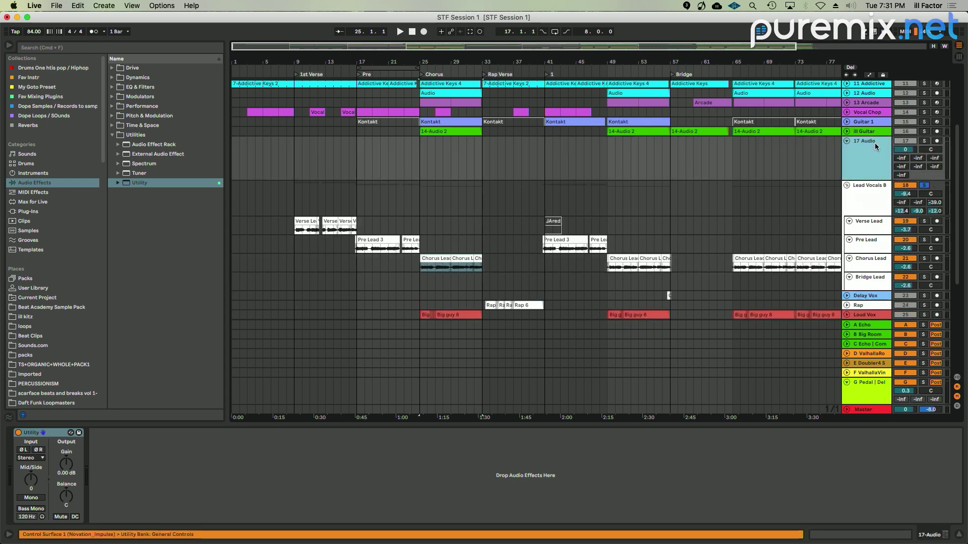
- Widen the new audio track in the mixer and set its audio input to Resampling
key("Tab")
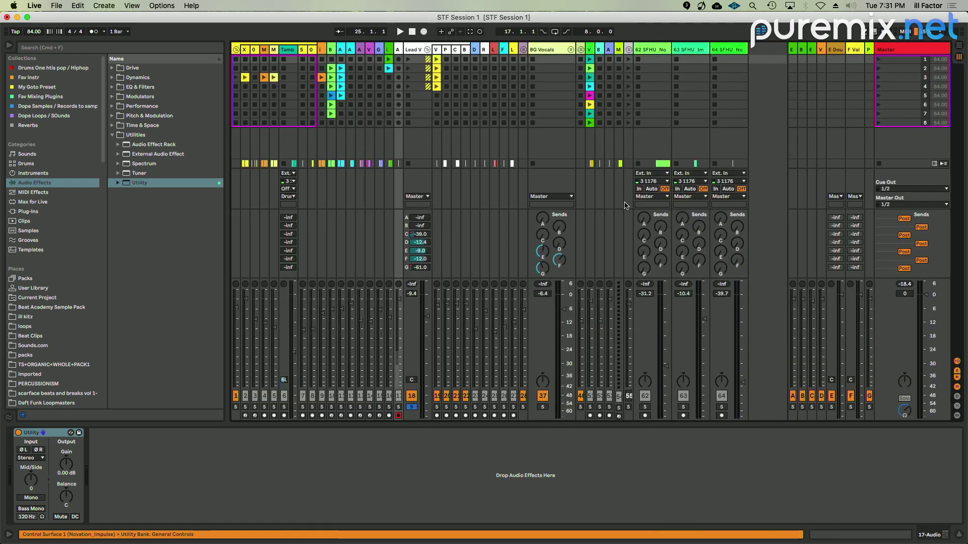
left_click_drag(399, 46, 421, 47)
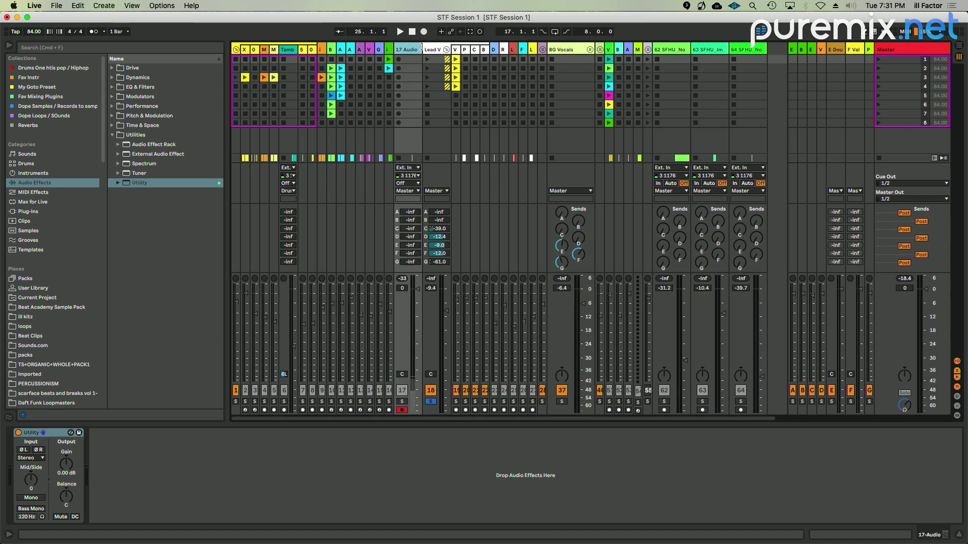
left_click(418, 168)
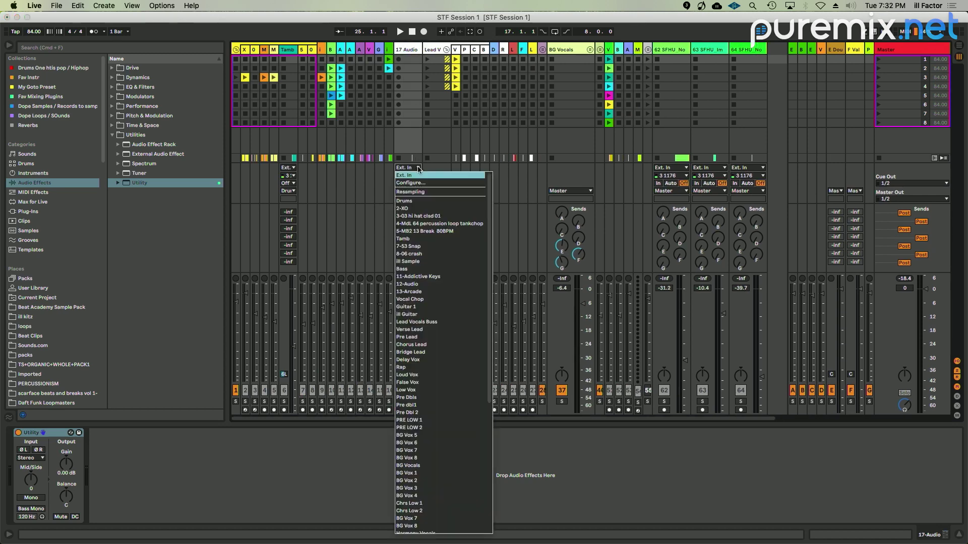
left_click(425, 192)
key("Tab")
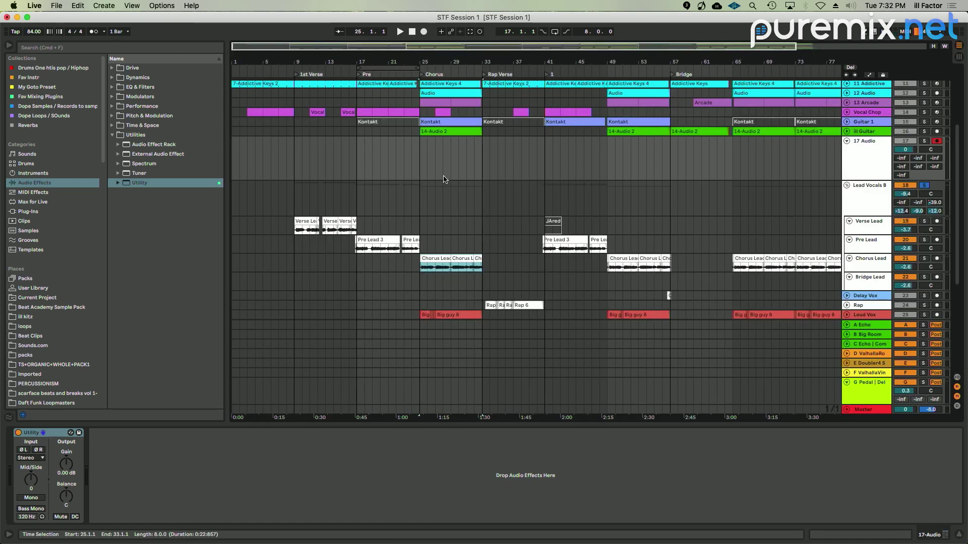
- Record the soloed chorus vocals onto the new audio track from bar 25 to just past bar 33
left_click(418, 162)
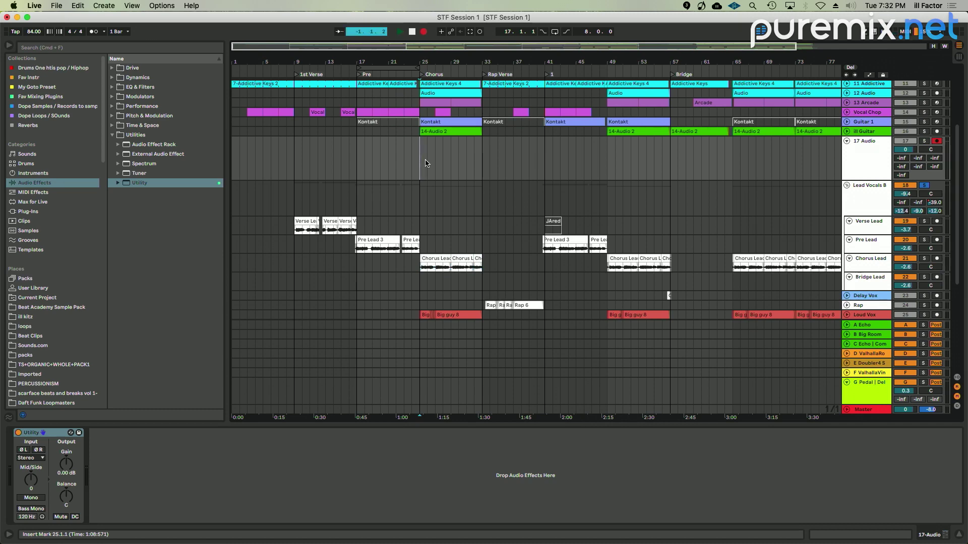
left_click_drag(437, 60, 437, 80)
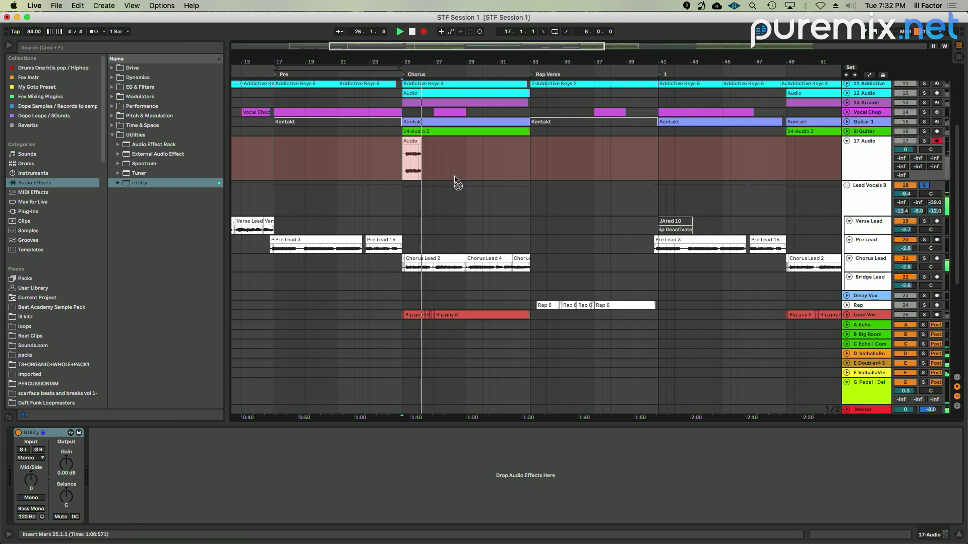
scroll(458, 177, "down", 2)
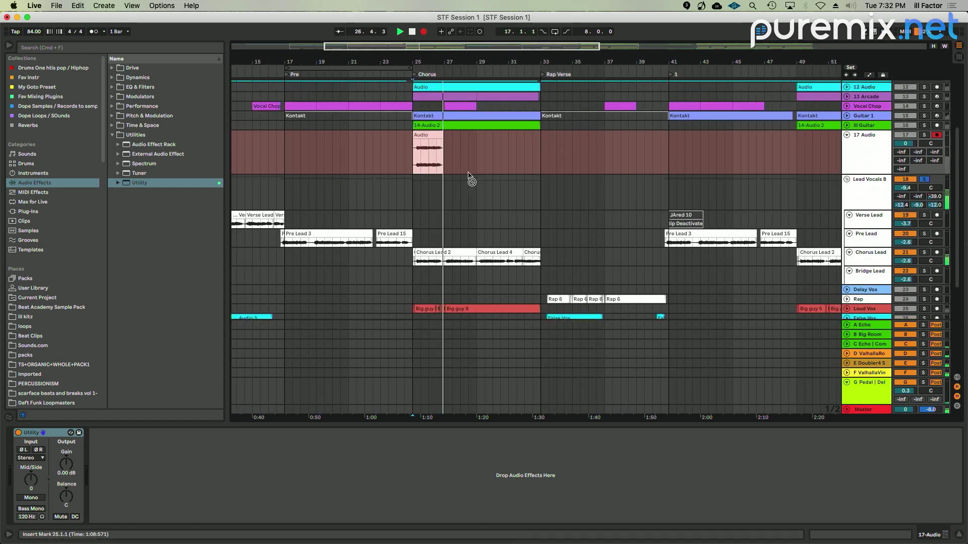
mouse_move(493, 62)
left_mouse_down()
mouse_move(494, 76)
mouse_move(498, 59)
left_mouse_up()
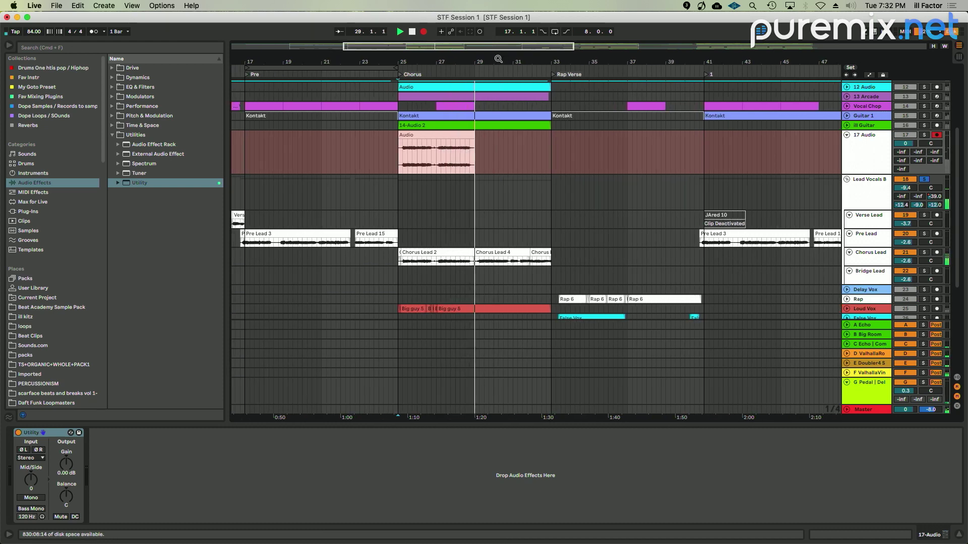
scroll(498, 59, "up", 1)
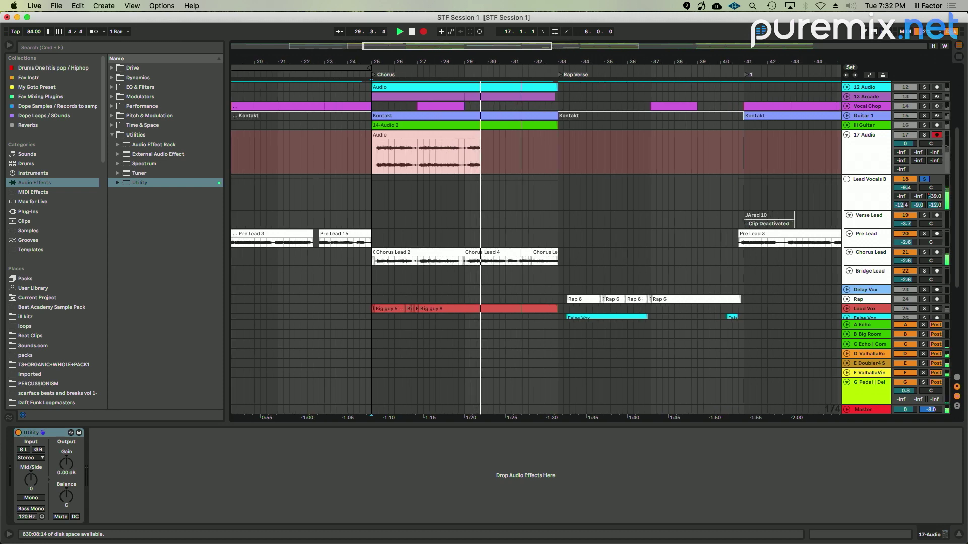
scroll(522, 62, "down", 1)
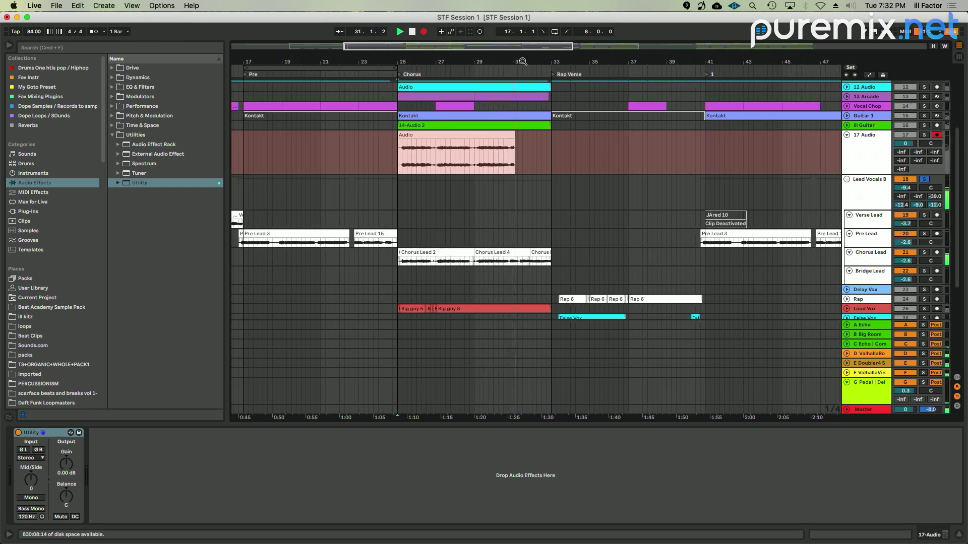
scroll(523, 61, "up", 1)
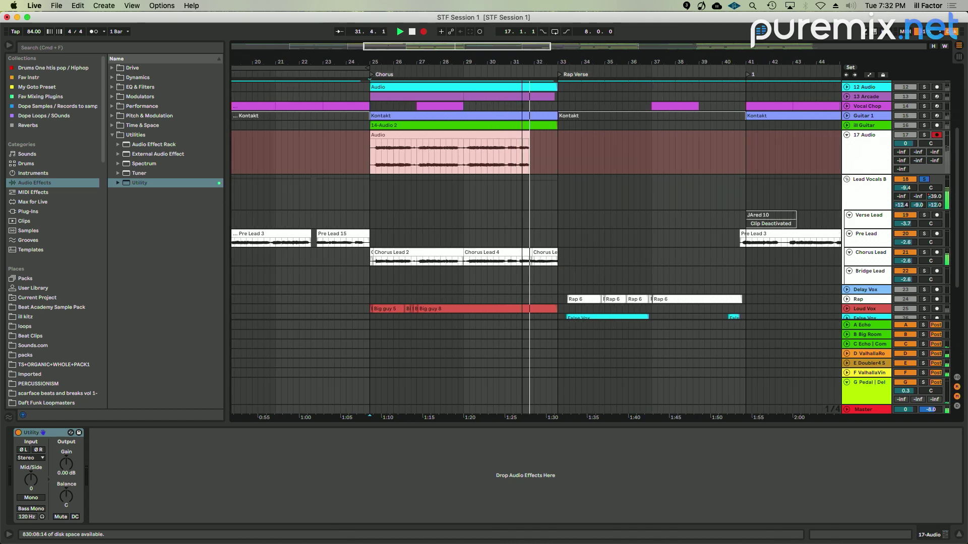
scroll(568, 61, "down", 1)
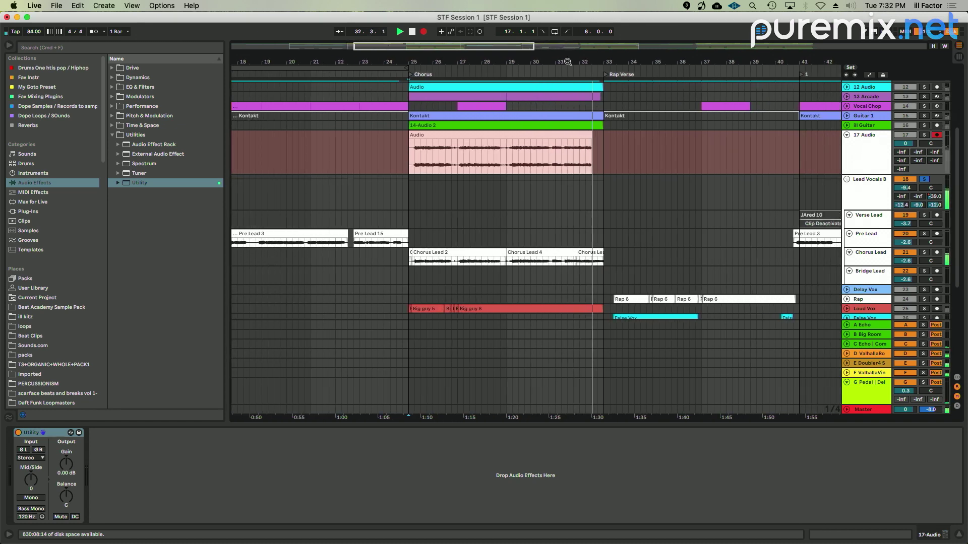
key("space")
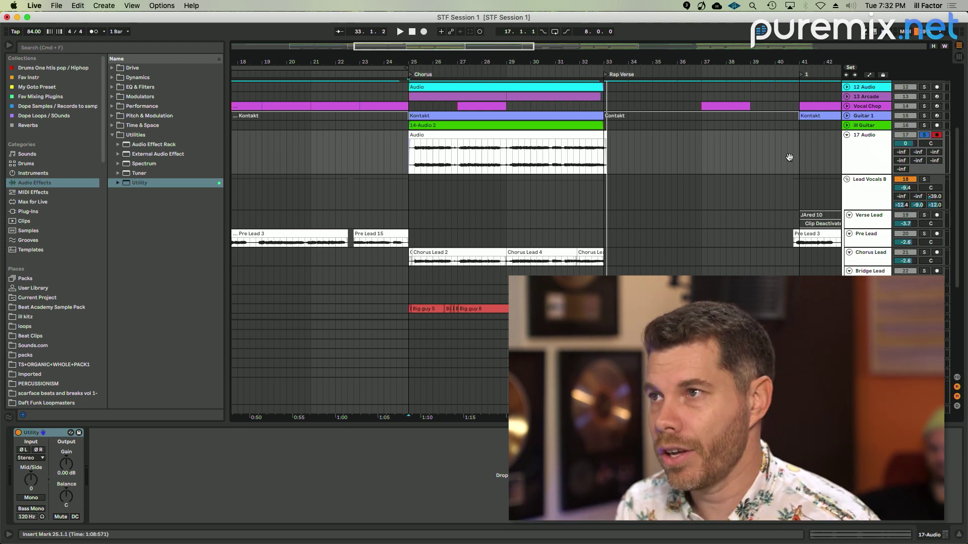
- Trim the recorded clip's end to bar 33 and rename its track Intro Sample
scroll(790, 158, "left", 3)
left_click_drag(639, 135, 639, 136)
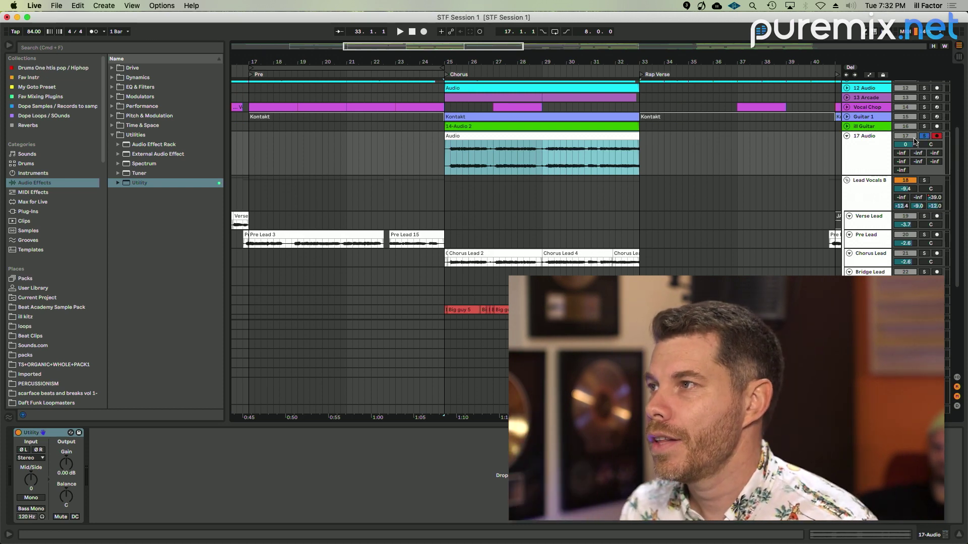
left_click(876, 145)
key("super+r")
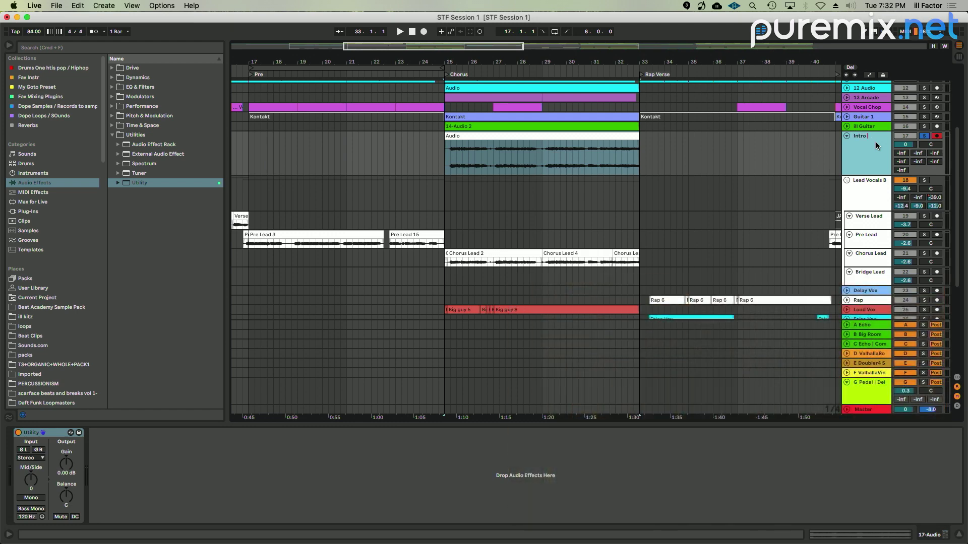
- Move the recorded chorus vocal clip on the Intro Sample track to bar 1
left_click(506, 162)
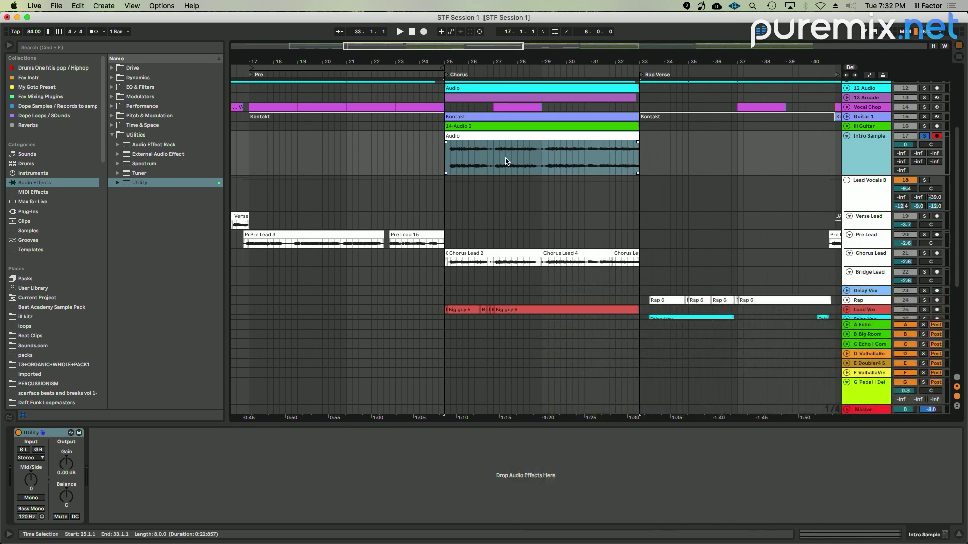
double_click(526, 62)
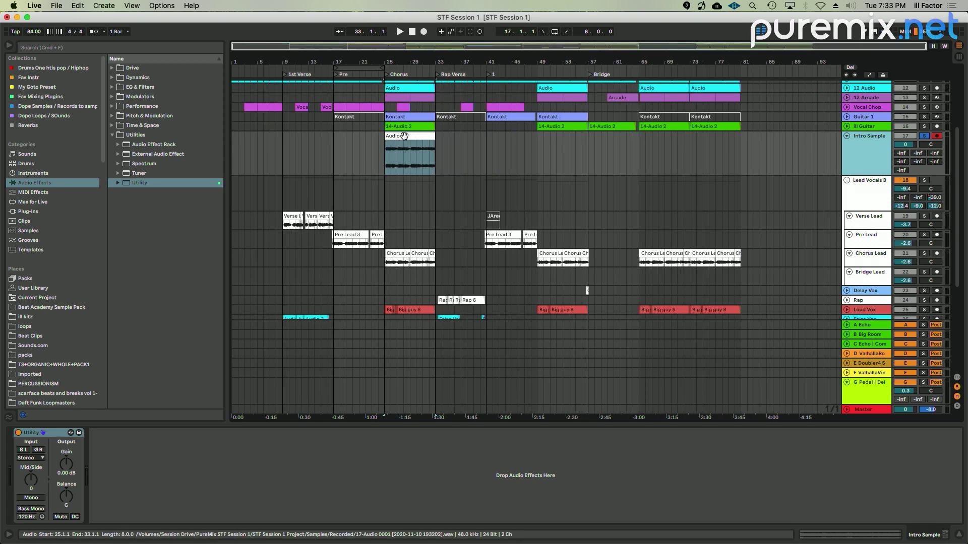
left_click_drag(403, 136, 239, 145)
scroll(326, 145, "down", 1)
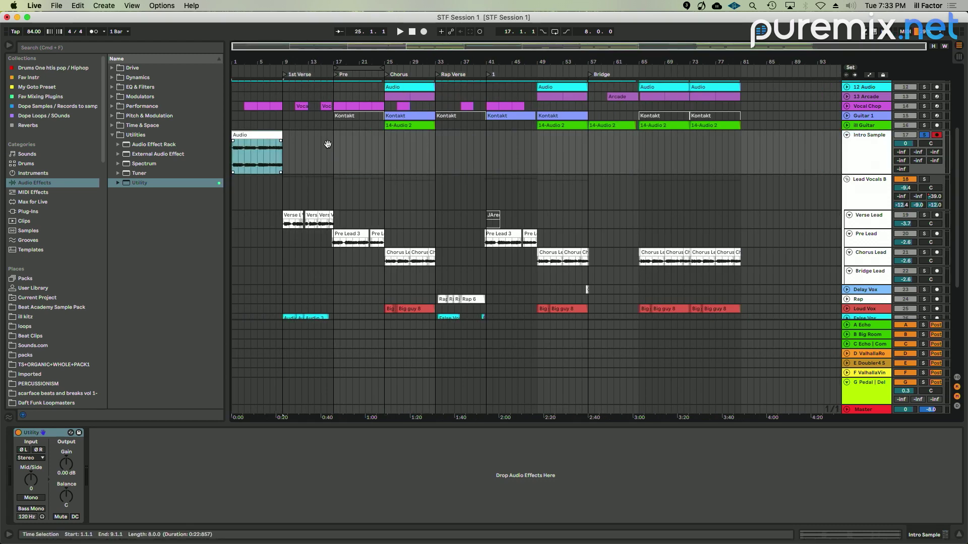
- Play the moved clip briefly, unsolo the Intro Sample track and collapse the Lead Vocals group
key("space")
scroll(327, 144, "up", 3)
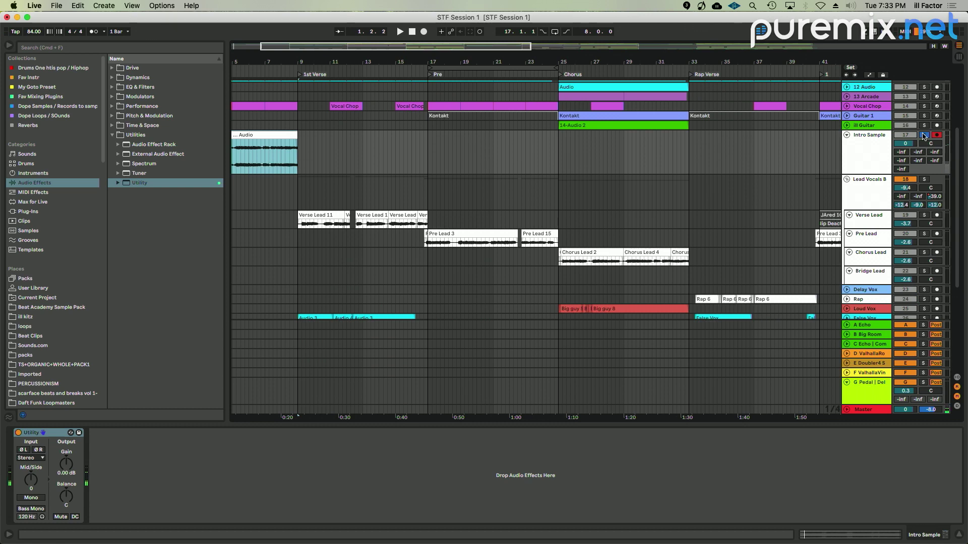
left_click(923, 136)
left_click(847, 179)
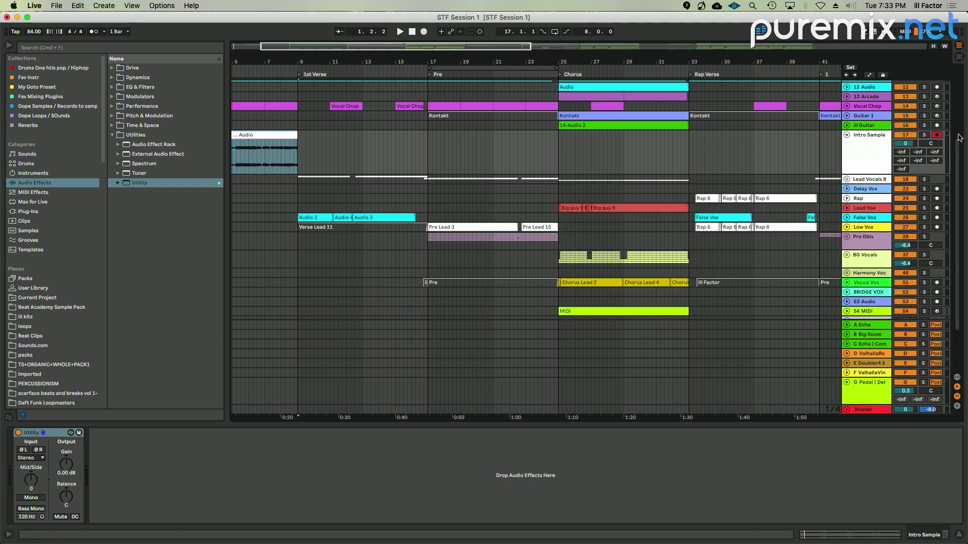
- Try the Intro Sample clip from bar 3, return it to bar 1 and play the intro
left_click_drag(283, 138, 480, 161)
key("space")
key("space")
left_click_drag(278, 157, 310, 162)
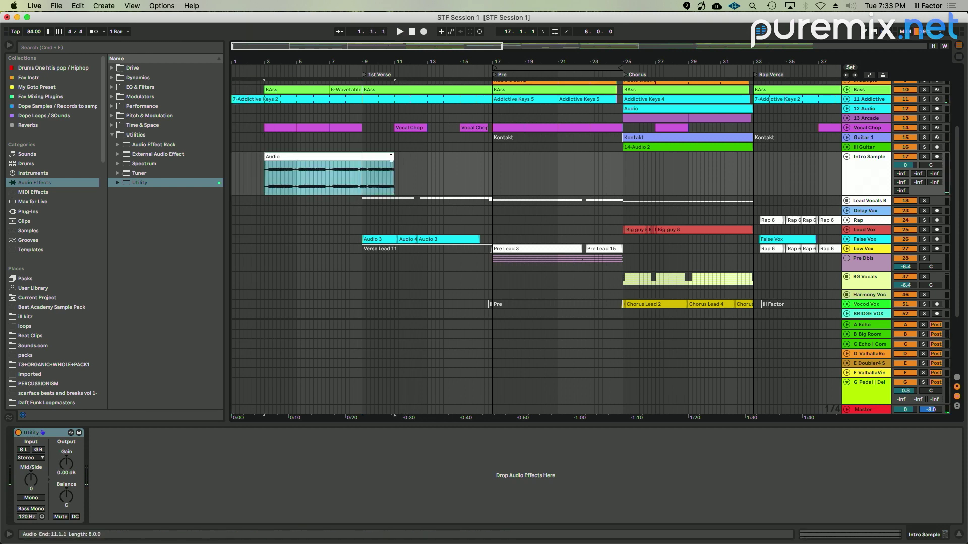
left_click_drag(383, 157, 332, 157)
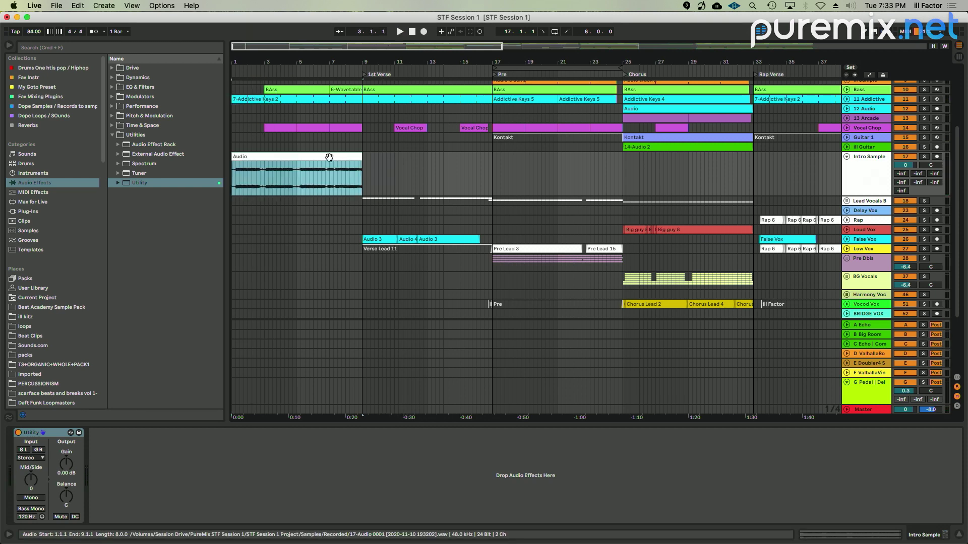
key("space")
- Add an Auto Filter from the EQ & Filters effects to the Intro Sample track, after Utility
key("Tab")
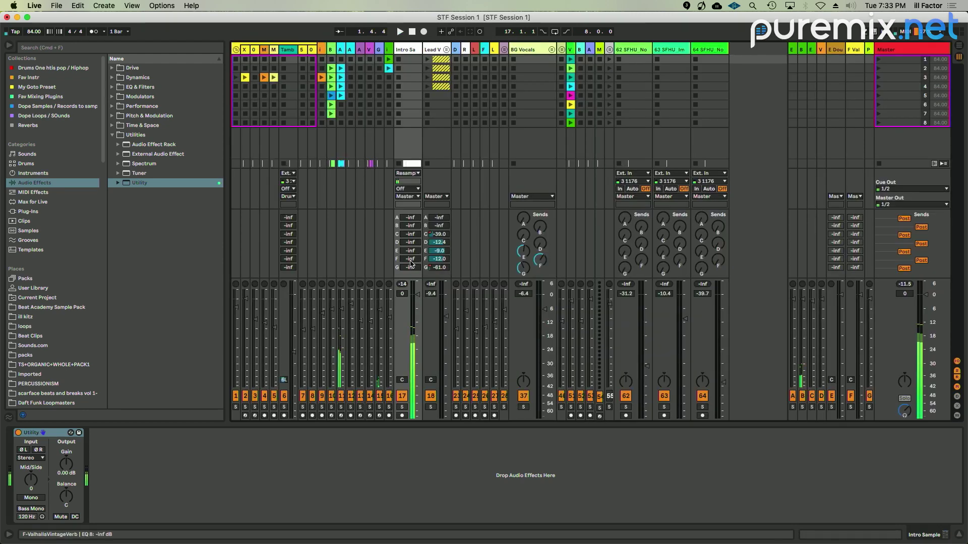
key("shift+Tab")
left_click(110, 135)
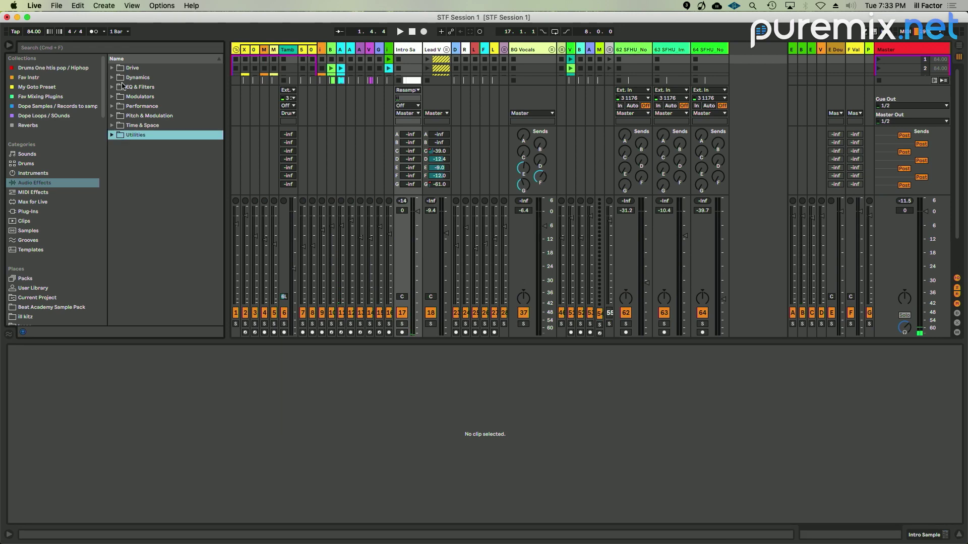
left_click(112, 88)
left_click(139, 98)
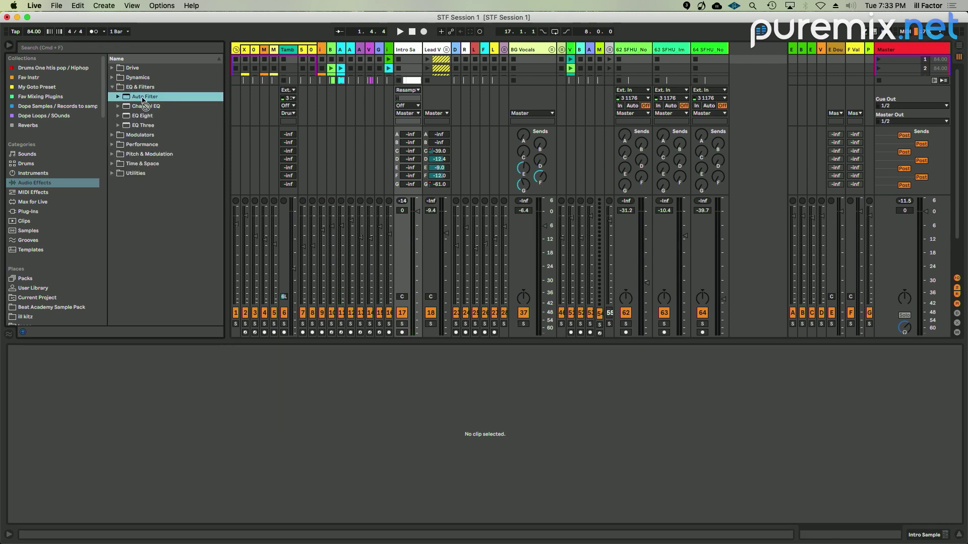
left_click_drag(412, 70, 413, 70)
key("Tab")
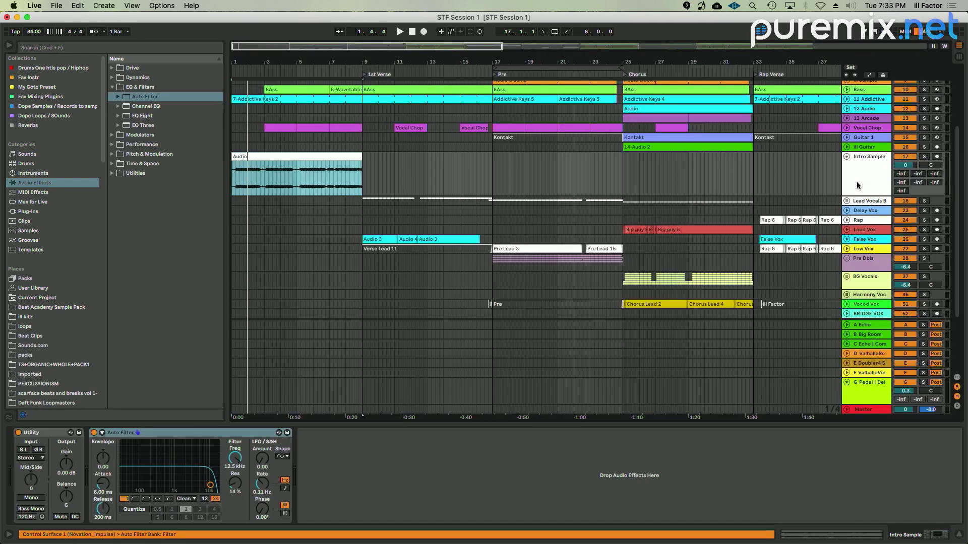
- Color the Intro Sample track magenta and assign the track color to its clips
right_click(866, 181)
left_click(790, 352)
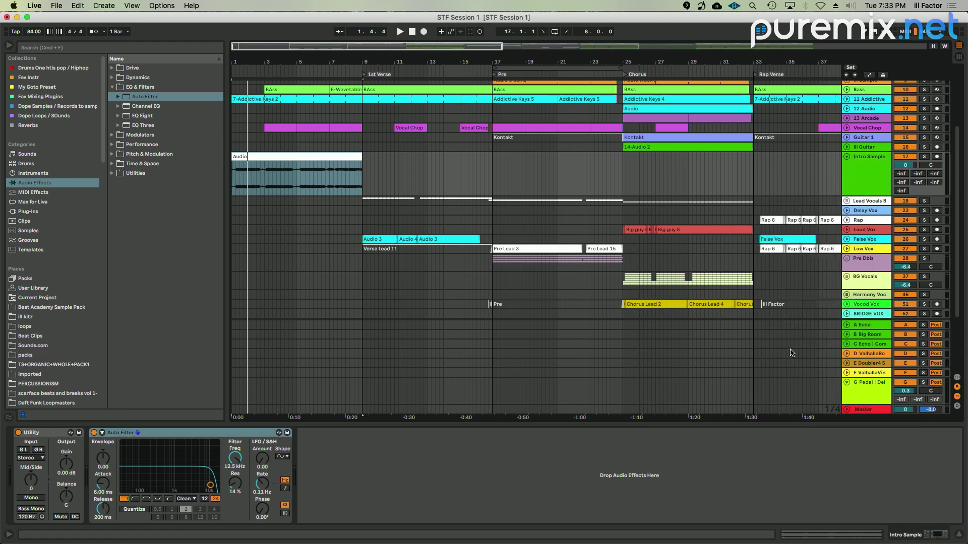
right_click(872, 175)
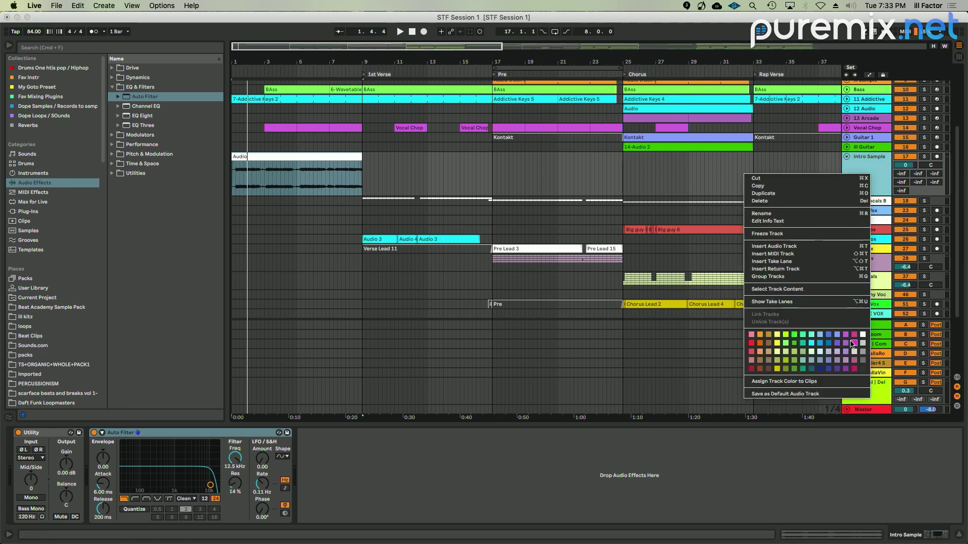
left_click(854, 344)
right_click(862, 179)
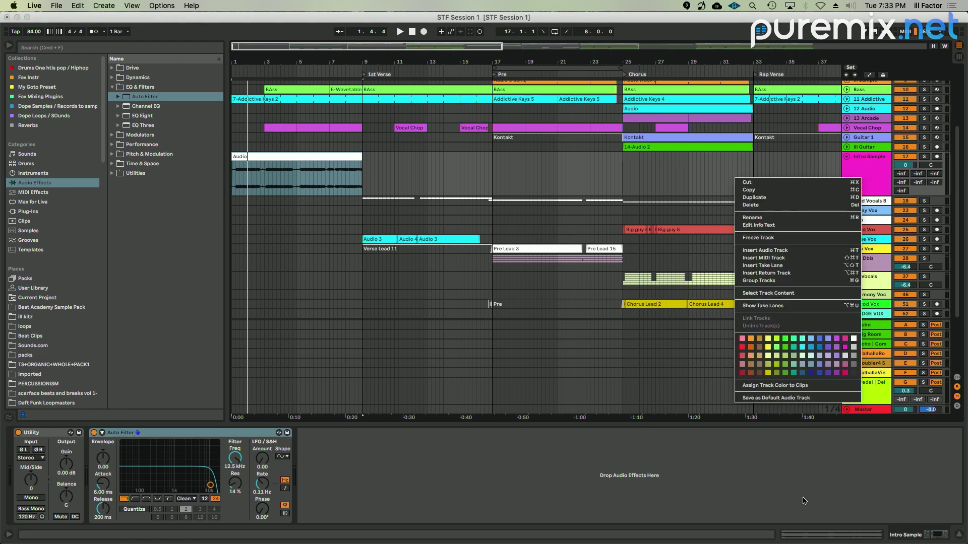
left_click(817, 386)
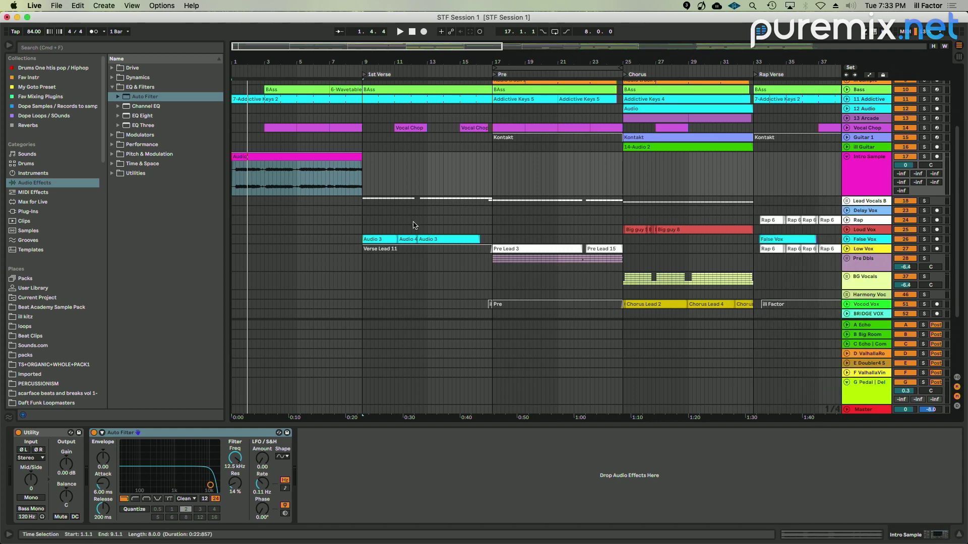
- Lower the Auto Filter's frequency to about 133 Hz and show its automation on the Intro Sample track
left_click(349, 177)
left_click_drag(240, 457, 235, 460)
right_click(235, 460)
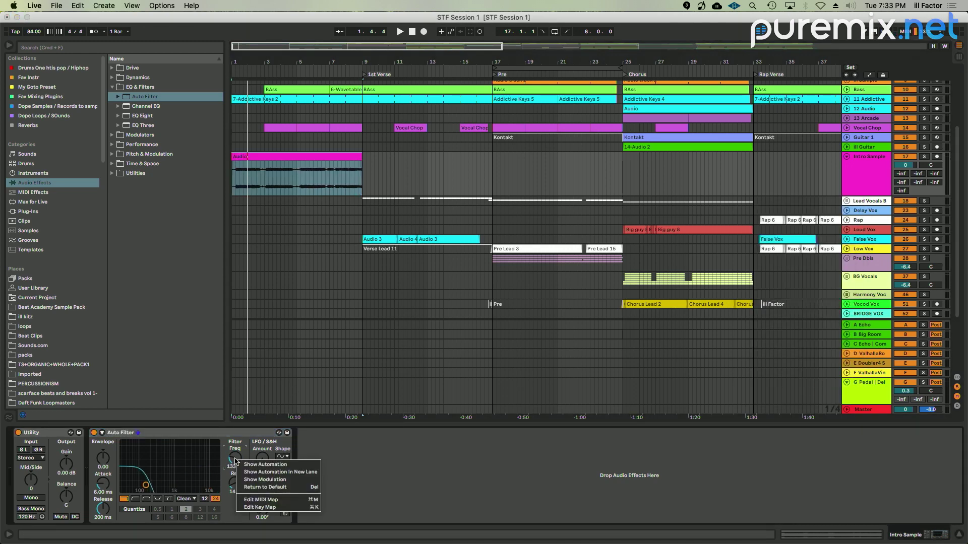
left_click(246, 465)
- Shape the filter Frequency automation as a ramp from bar 3 to 8.56 kHz at bar 7, refining its start during playback
left_click_drag(238, 188, 333, 189)
left_click_drag(231, 190, 234, 196)
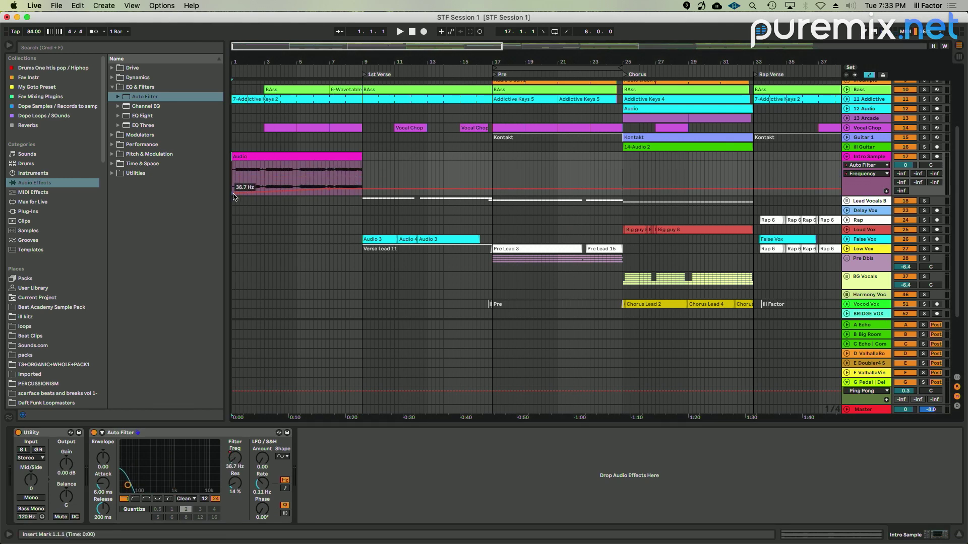
left_click_drag(330, 189, 331, 166)
key("space")
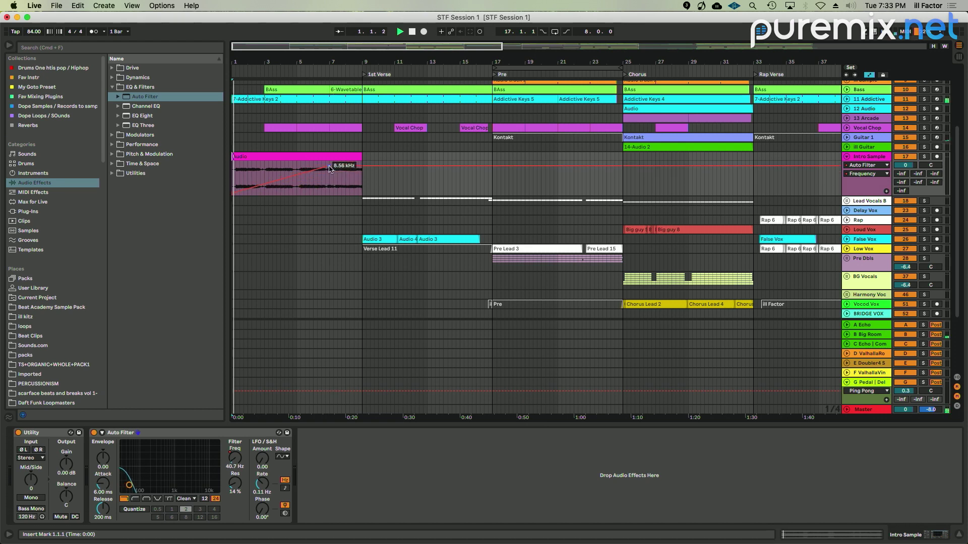
left_click_drag(233, 196, 264, 183)
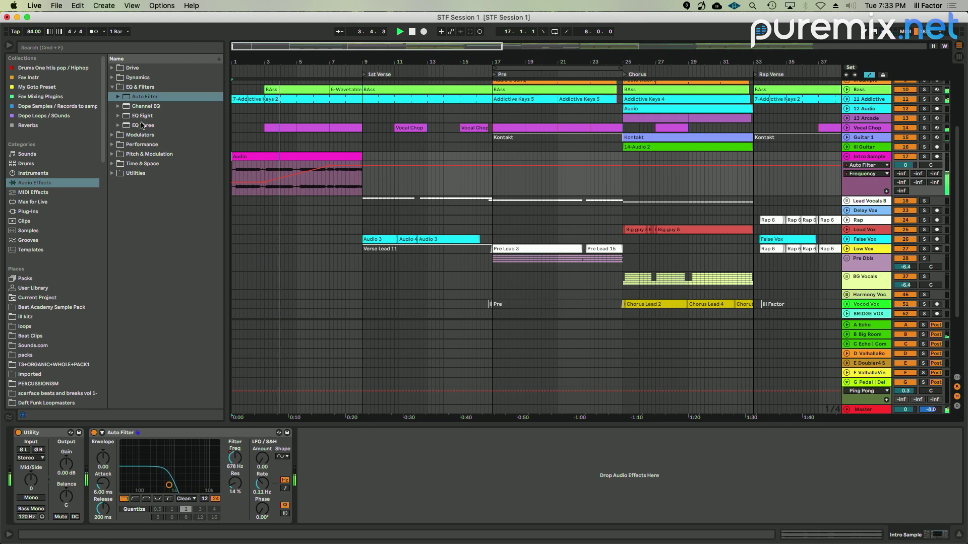
- Insert a Reverb between Utility and Auto Filter, raise its Dry/Wet to about 49% and play from bar 3
left_click(112, 87)
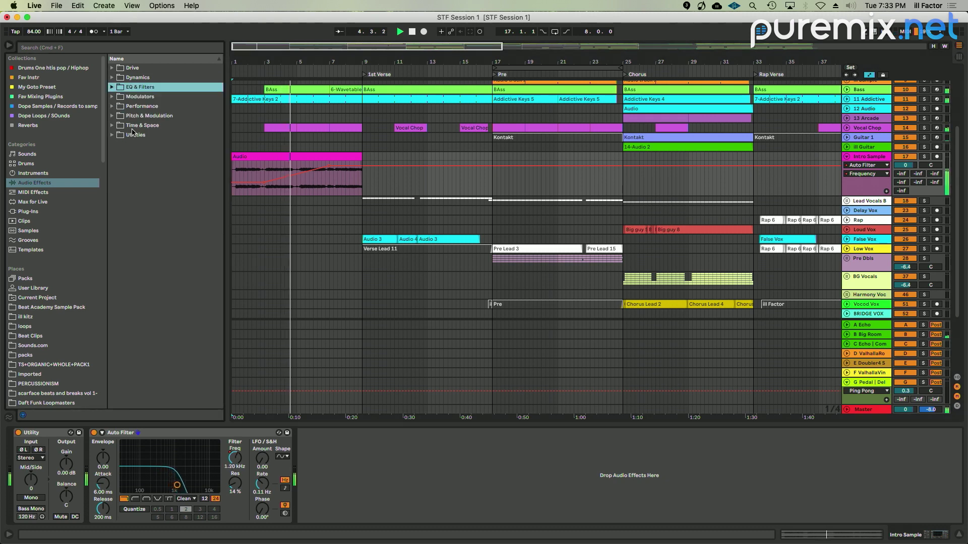
left_click(112, 125)
left_click(142, 183)
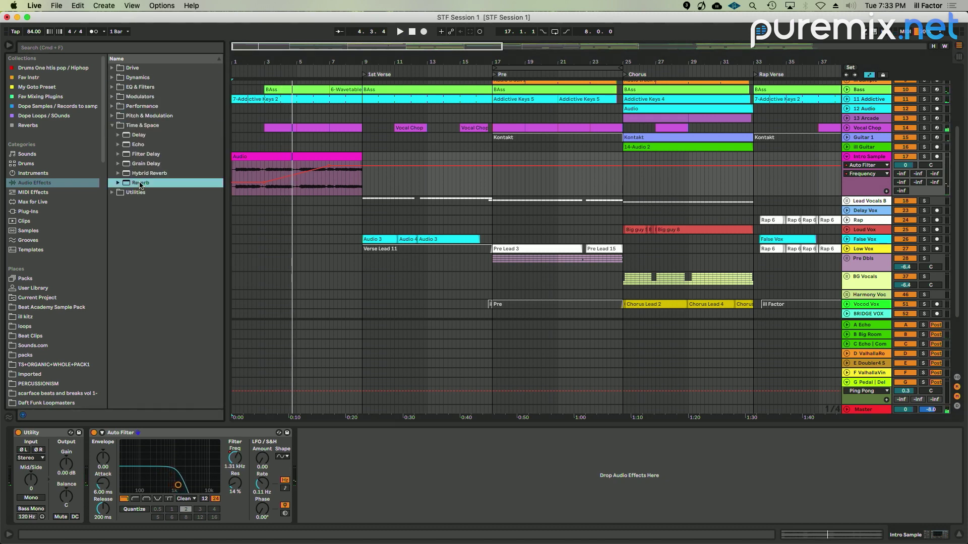
left_click_drag(106, 543, 99, 493)
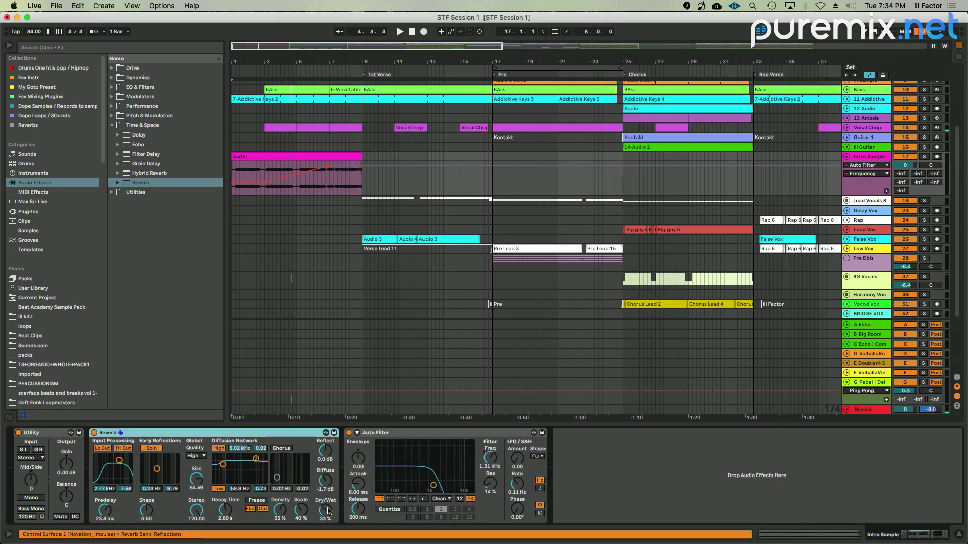
left_click(330, 506)
left_click(265, 174)
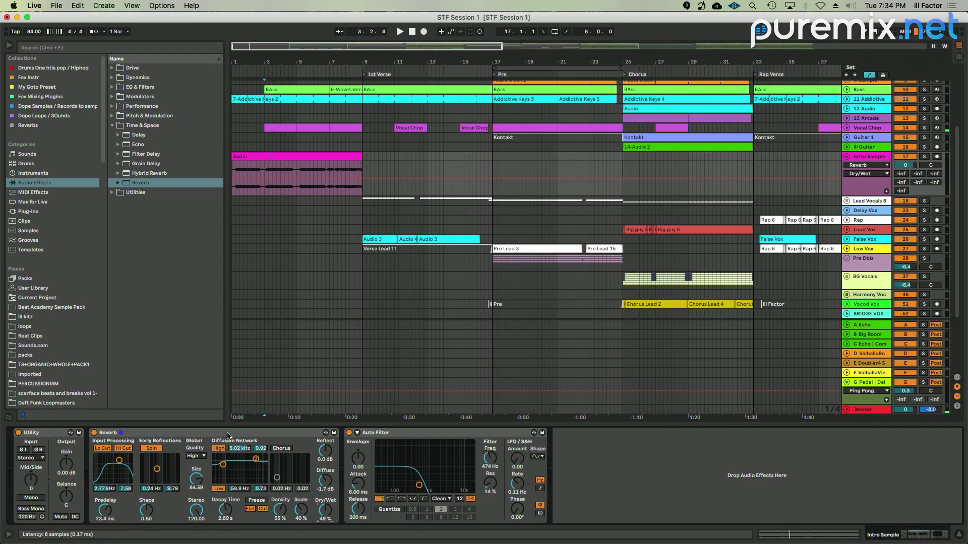
- Fold the Reverb device and insert RC-20 Retro Color from Fav Mixing Plugins between Reverb and Auto Filter
double_click(227, 433)
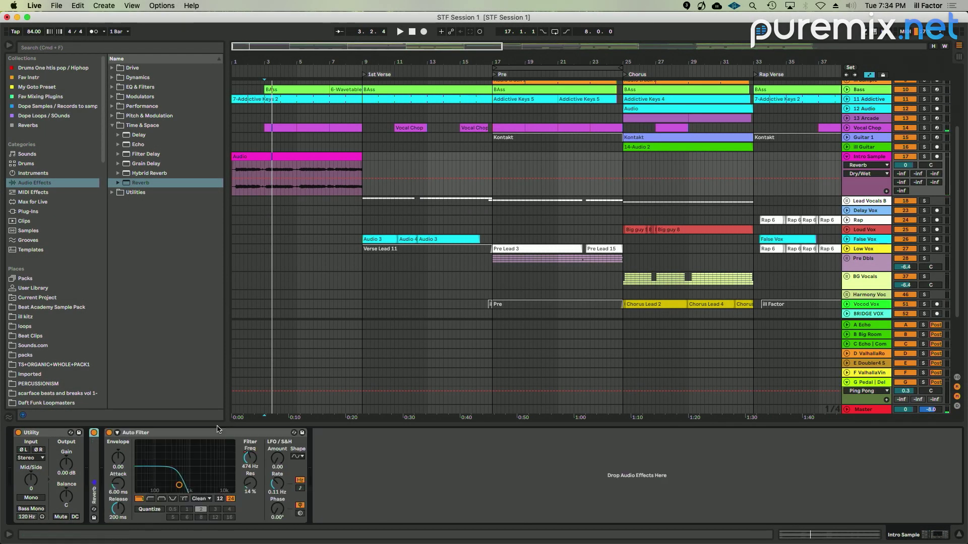
left_click(45, 98)
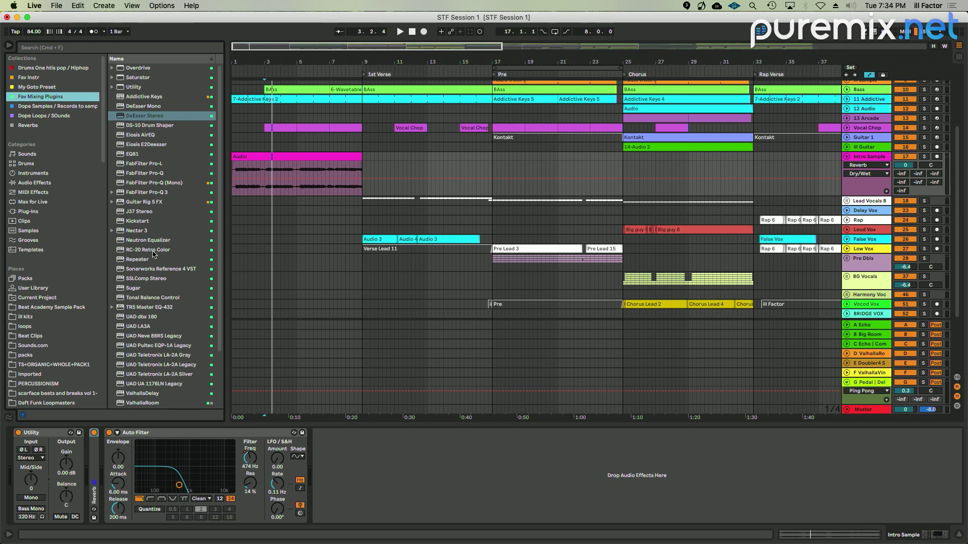
left_click_drag(153, 253, 111, 468)
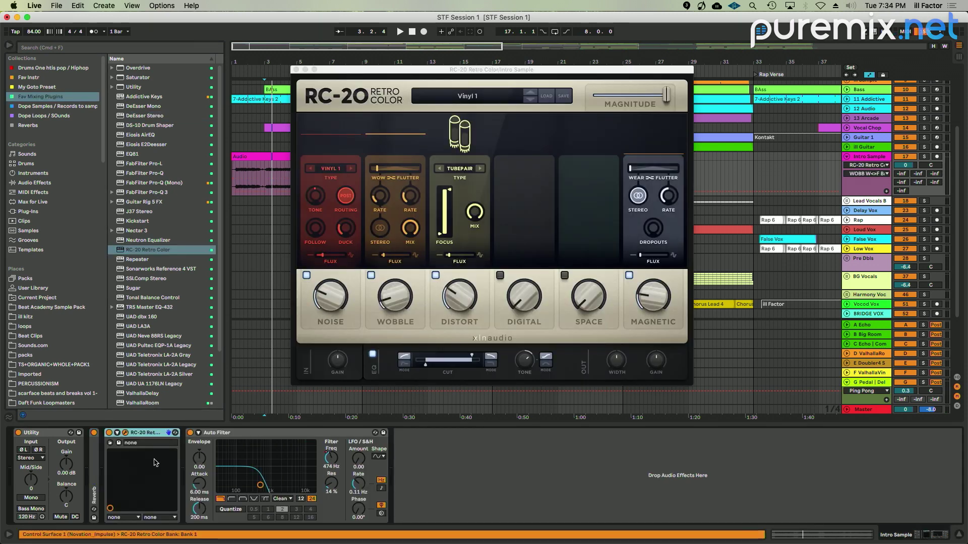
- During playback, raise RC-20's Noise and Wobble, enable Wobble stereo, set Distort to 40% and Digital to 30%, and lower the EQ high cut
key("space")
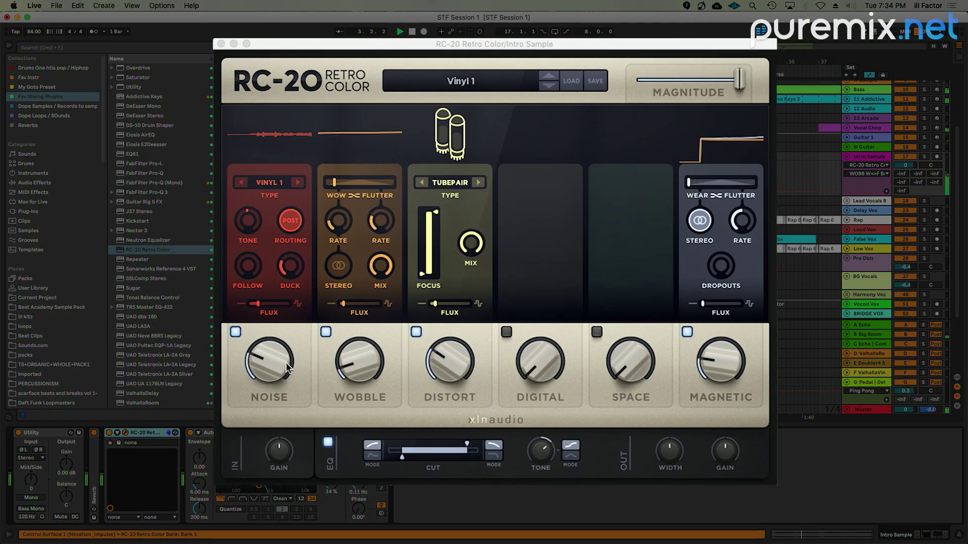
left_click_drag(327, 315, 328, 304)
left_click_drag(395, 317, 396, 296)
left_click(338, 266)
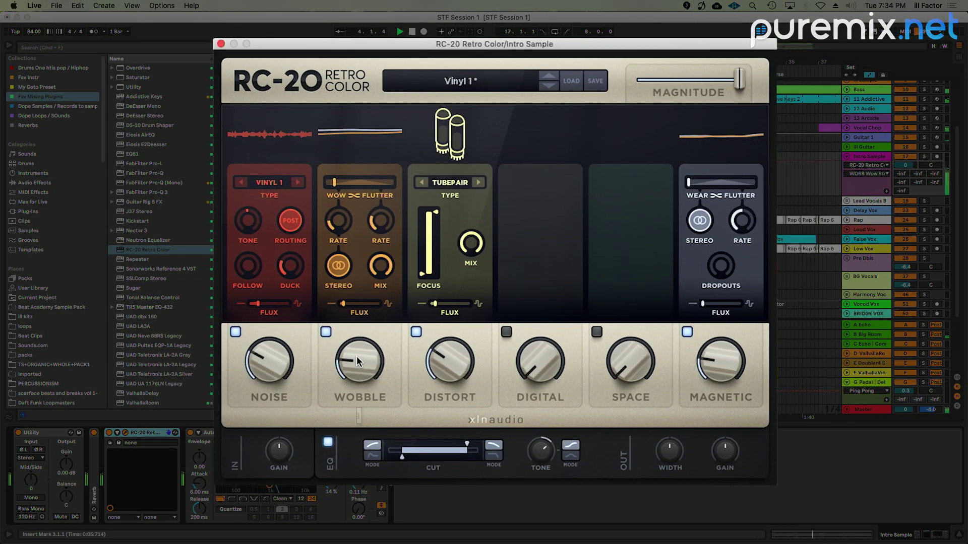
left_click_drag(447, 367, 448, 338)
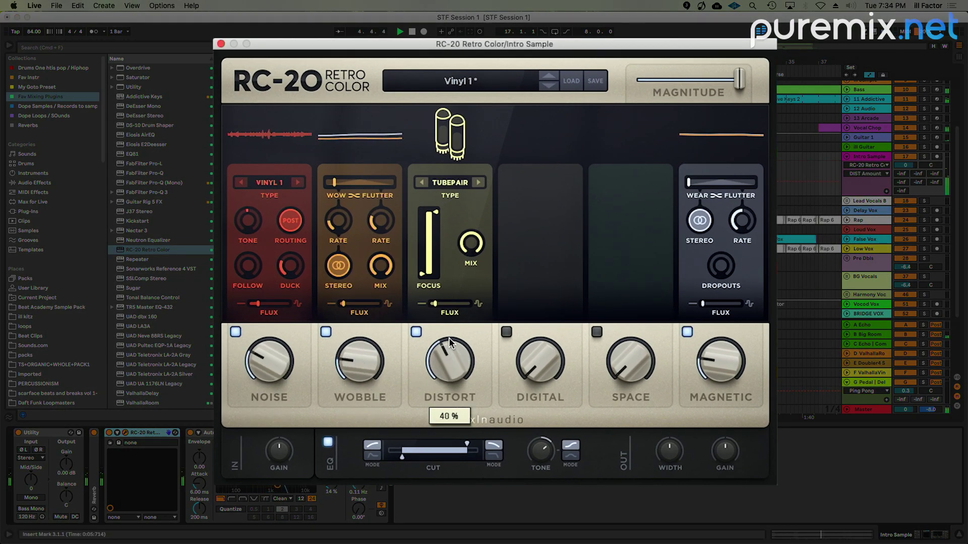
mouse_move(537, 355)
left_mouse_down()
mouse_move(543, 337)
mouse_move(533, 348)
mouse_move(535, 337)
left_mouse_up()
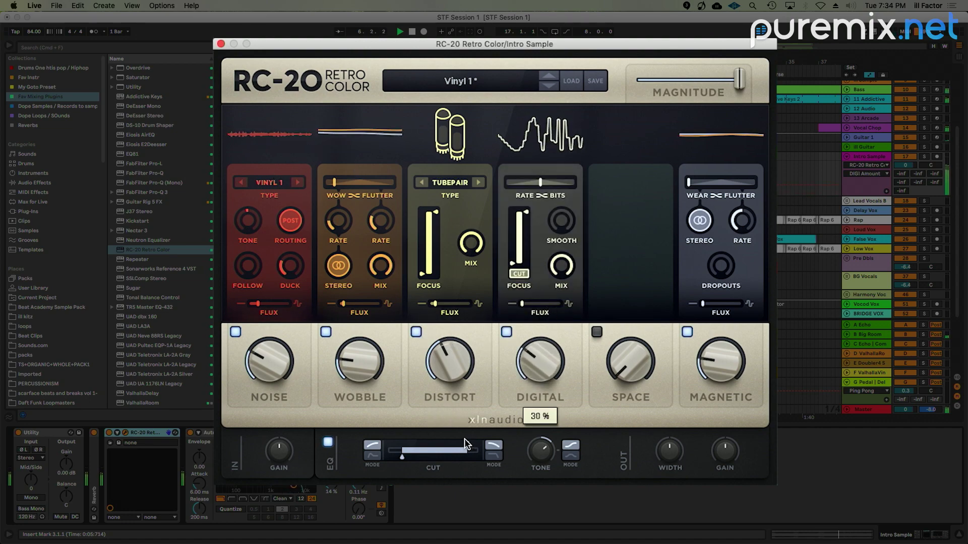
left_click_drag(466, 446, 454, 448)
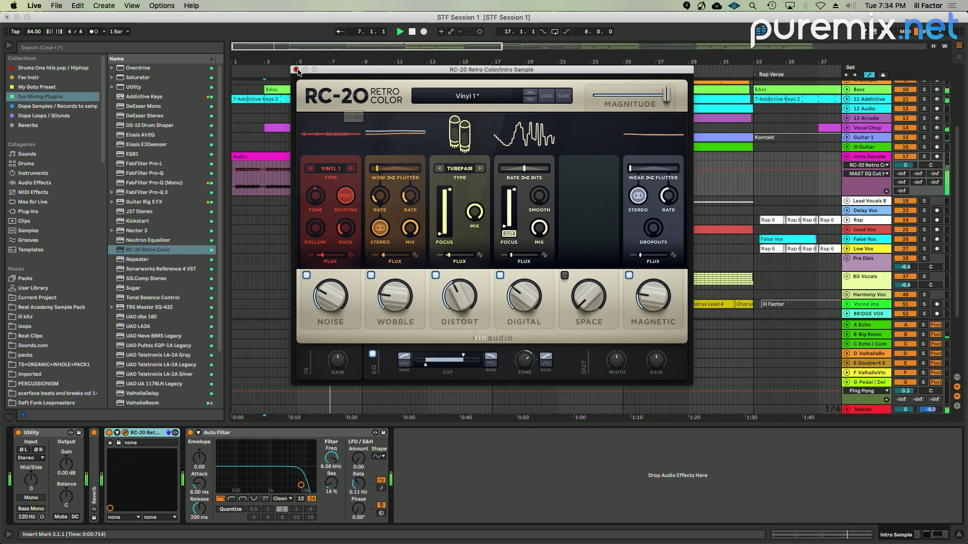
left_click(296, 69)
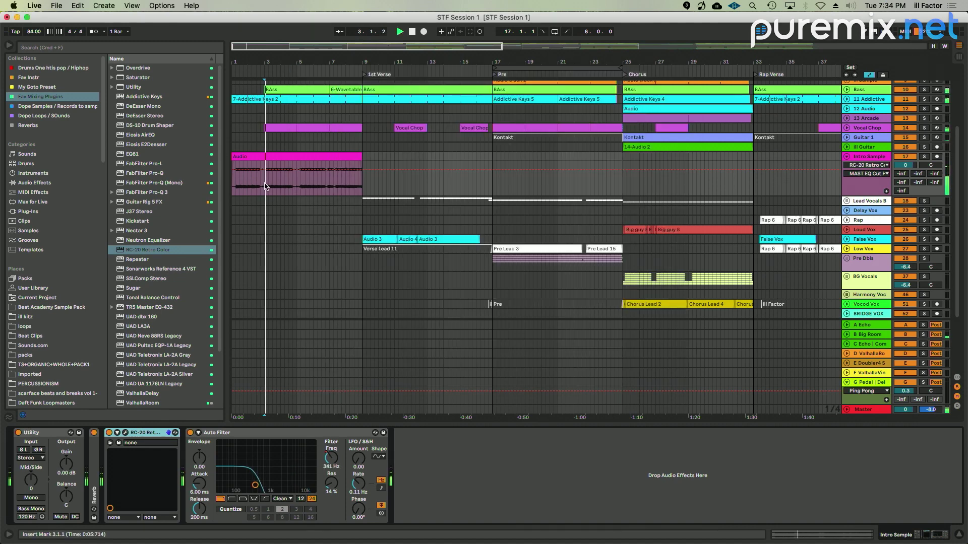
- Duplicate bars 3 to 5 of the Intro Sample clip twice, filling the intro up to bar 9
mouse_move(265, 187)
left_mouse_down()
mouse_move(299, 187)
mouse_move(262, 188)
left_mouse_up()
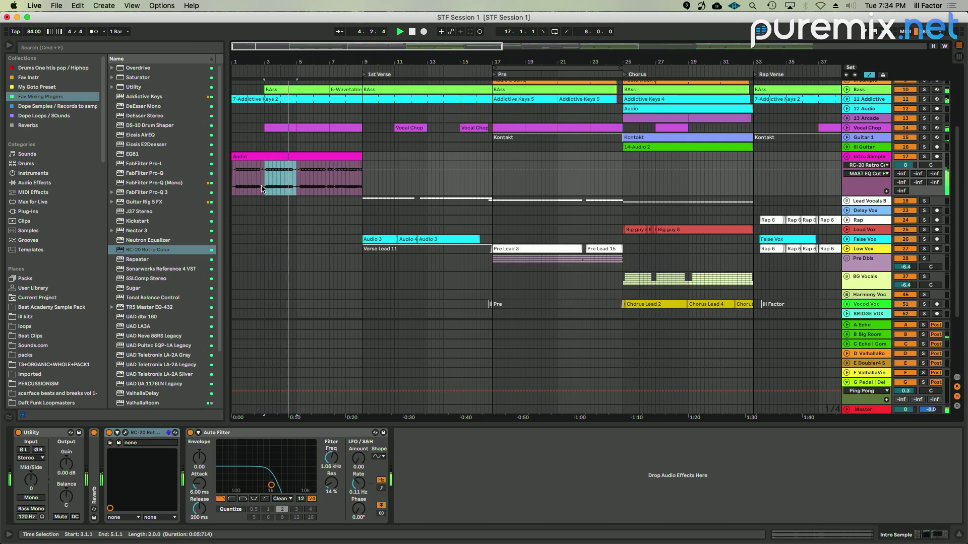
key("super+d")
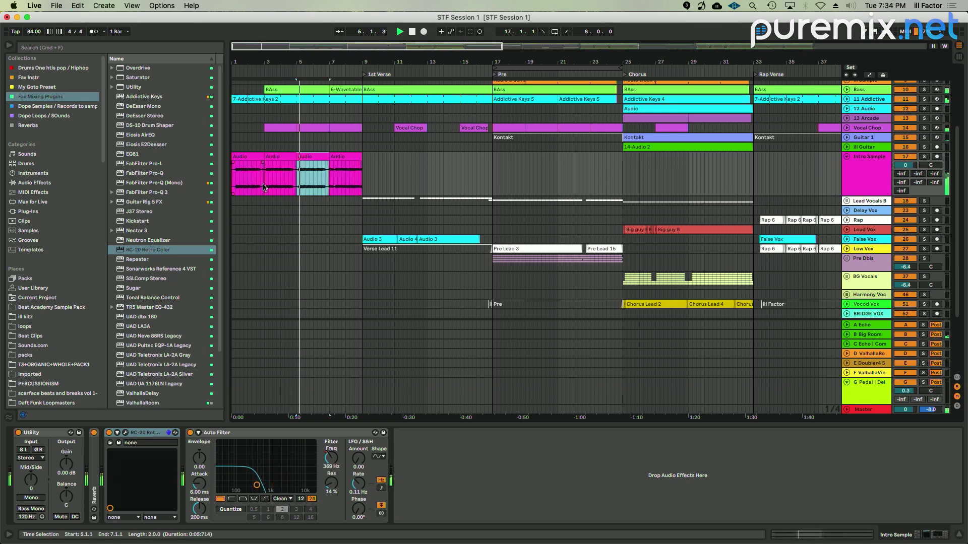
key("super+d")
- Reshape the Auto Filter's Frequency automation into one continuous rise from bar 3 to bar 9 and play from bar 3
right_click(329, 459)
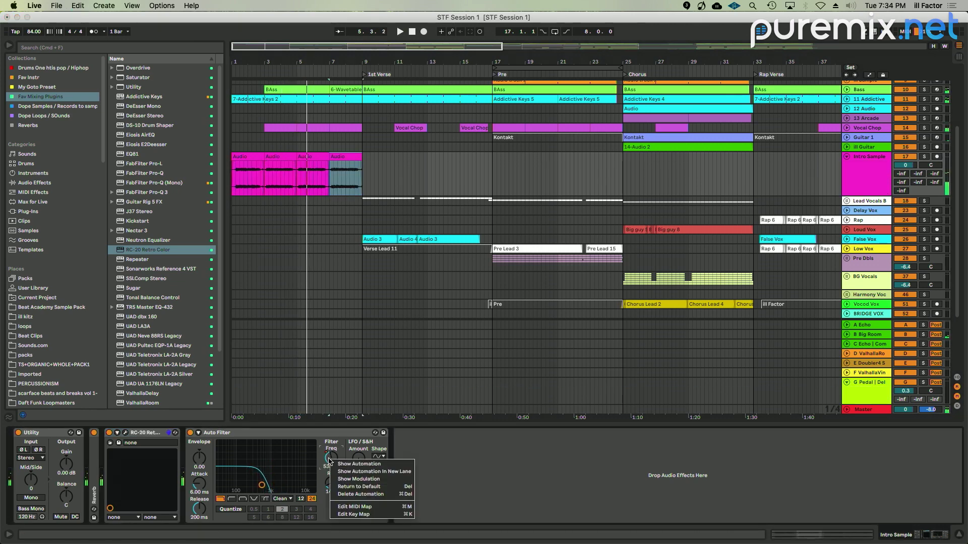
left_click(343, 464)
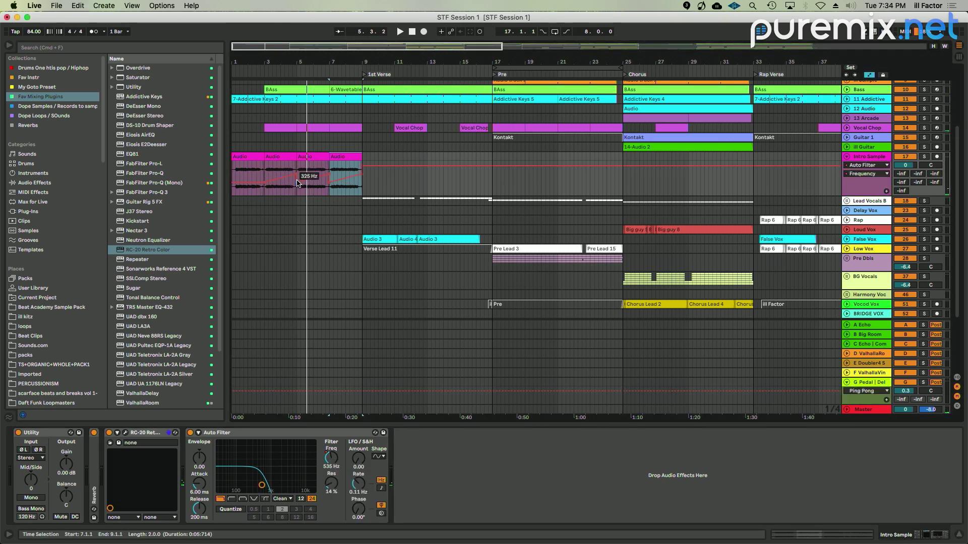
left_click_drag(296, 185, 358, 186)
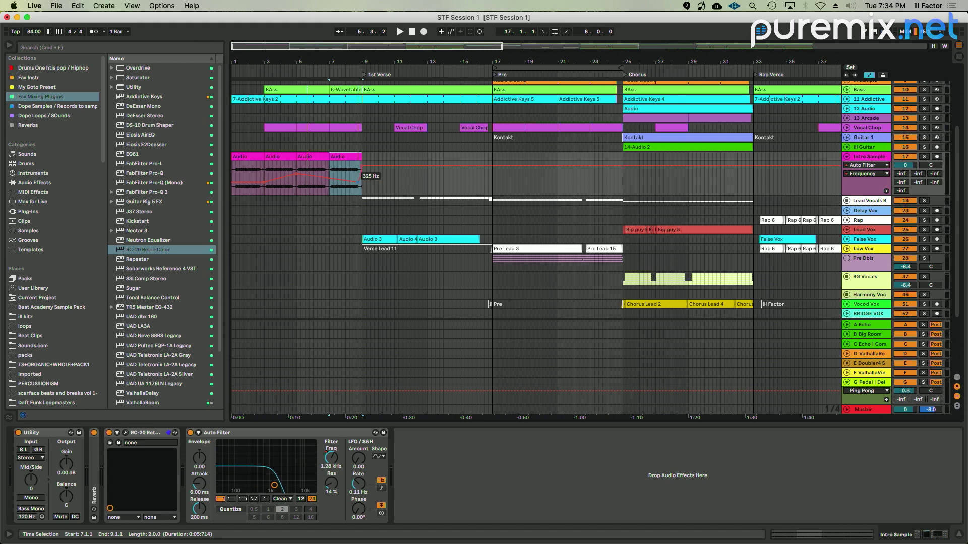
left_click_drag(294, 174, 359, 173)
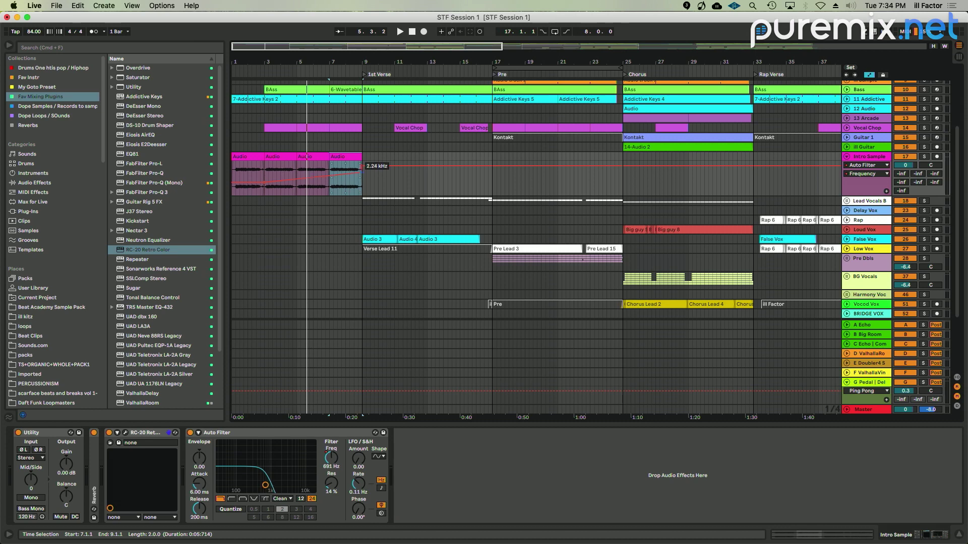
left_click(269, 191)
key("space")
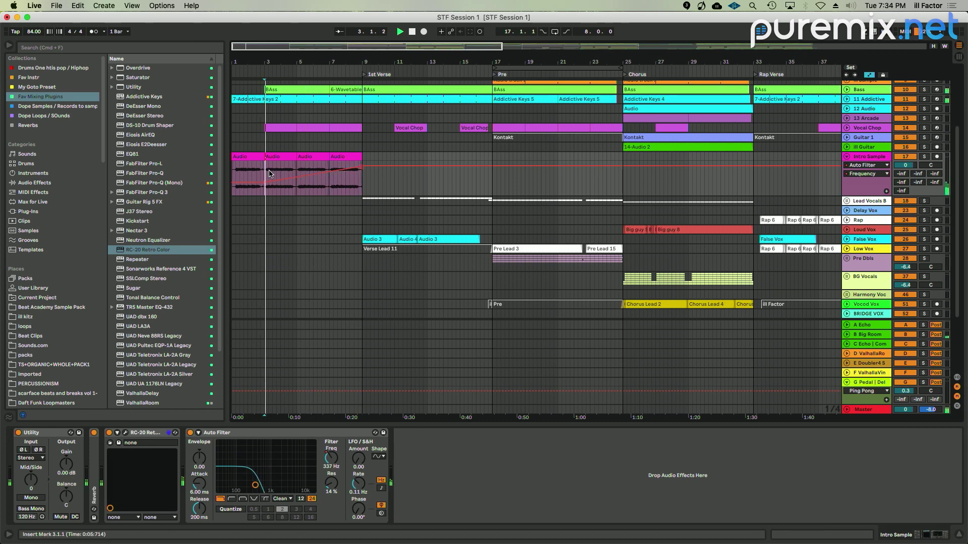
- Reopen RC-20, lower Noise, raise the EQ low cut, set Tone to 0.0 dB and Digital to 36%
left_click(125, 433)
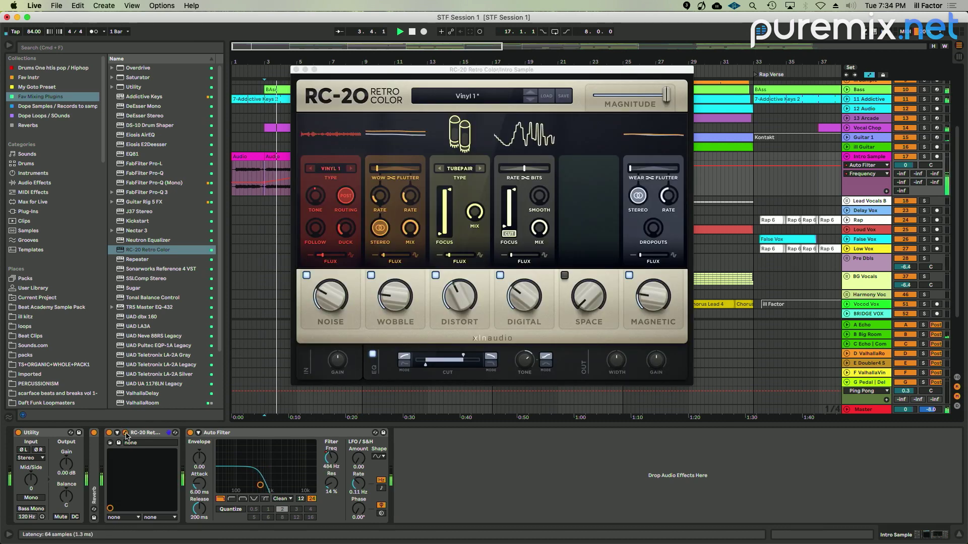
left_click(277, 367)
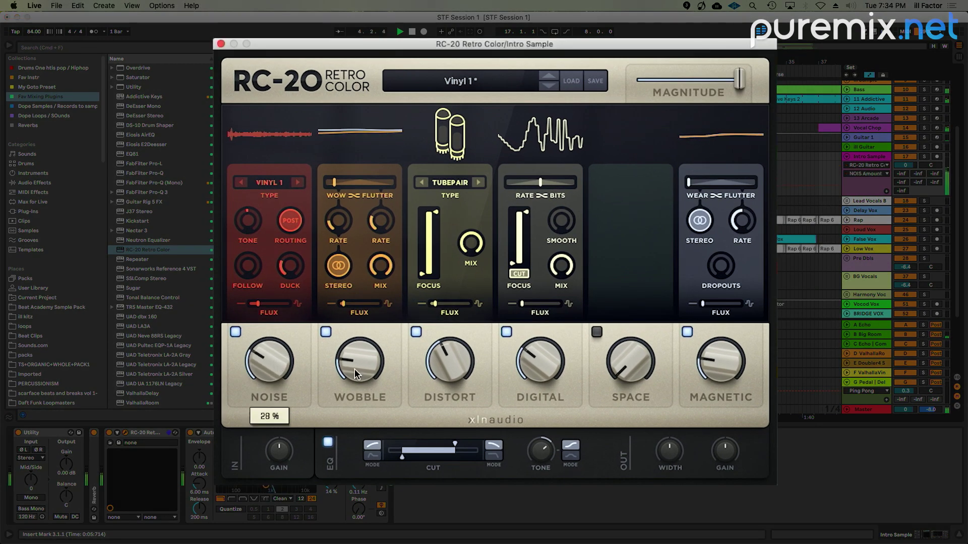
left_click_drag(402, 456, 418, 457)
left_click(532, 454)
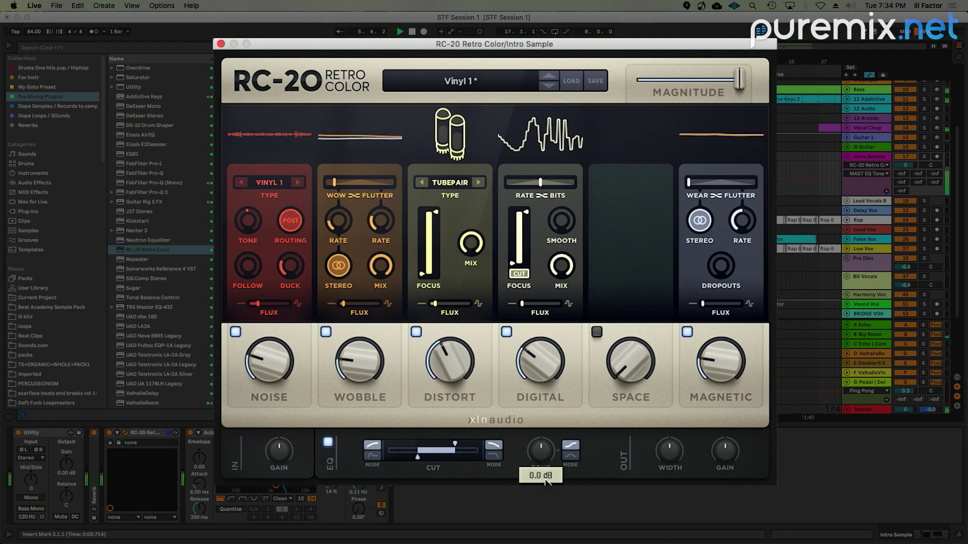
left_click(549, 379)
left_click_drag(546, 375, 546, 367)
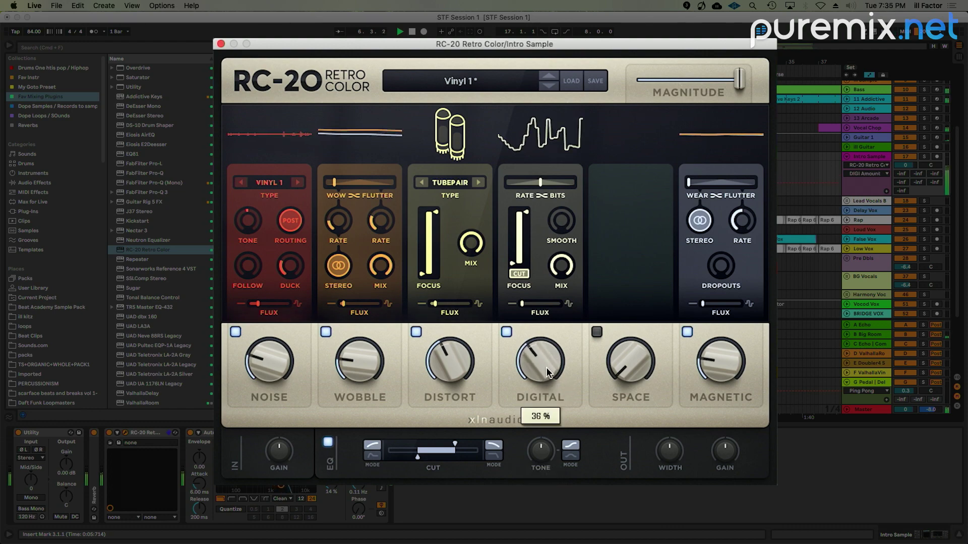
- Enable RC-20's Space effect on the Intro Sample track, raise its amount, and close the plug-in
left_click_drag(634, 371, 634, 355)
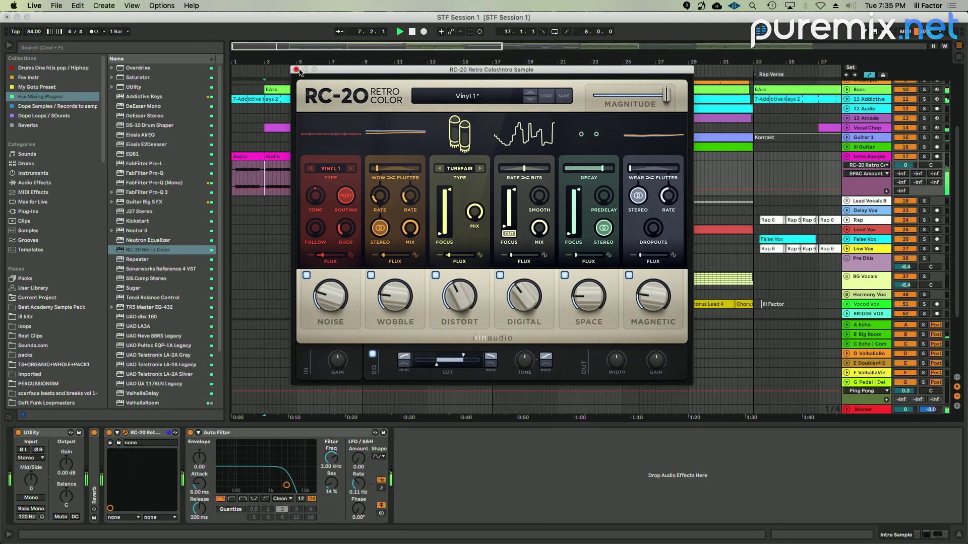
left_click(279, 63)
key("Tab")
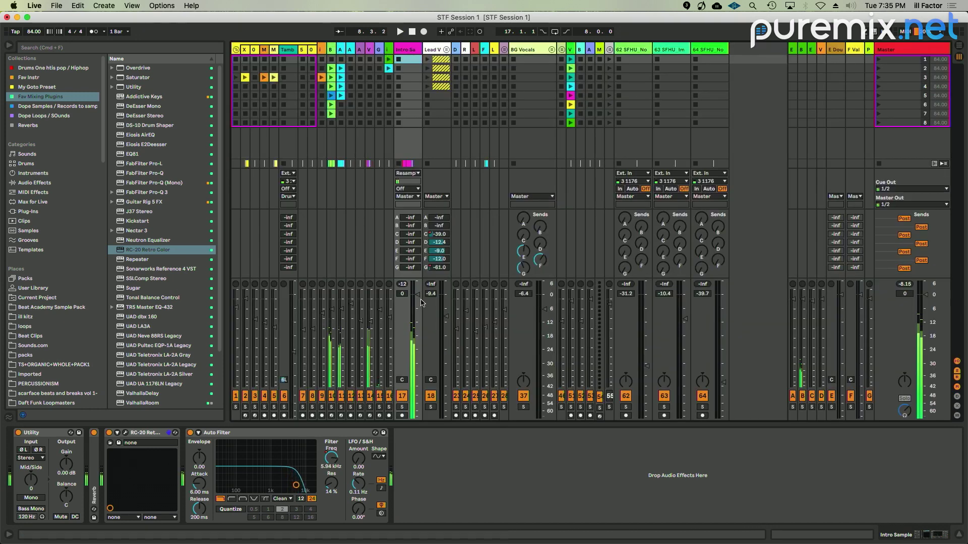
key("Tab")
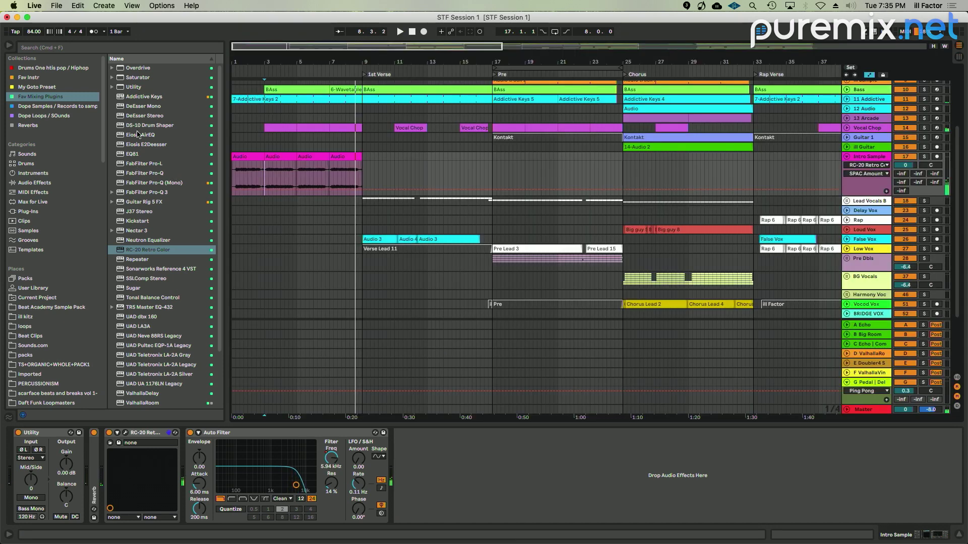
- Add Auto Pan from the Pitch & Modulation audio effects after Auto Filter on the Intro Sample track
left_click(39, 182)
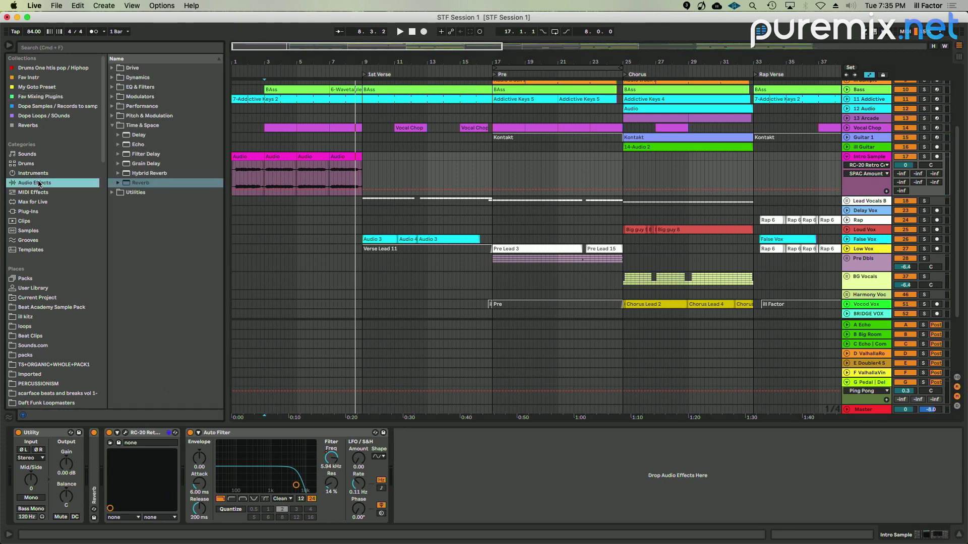
left_click(111, 127)
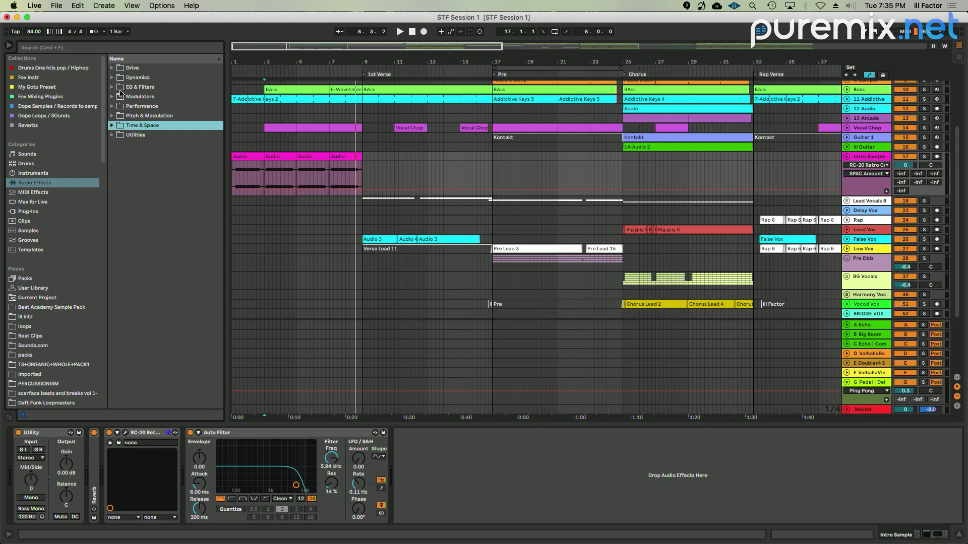
left_click(112, 116)
left_click(134, 126)
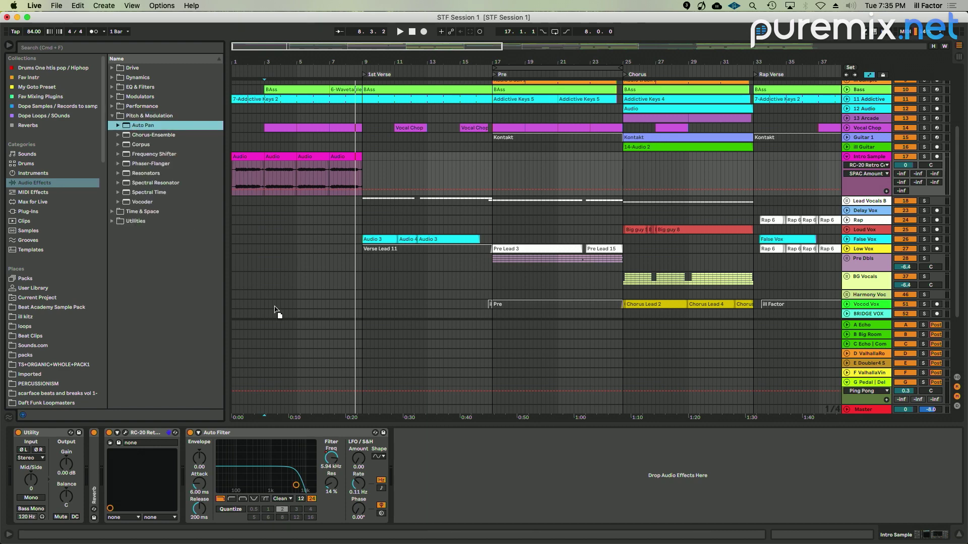
left_click_drag(456, 475, 455, 474)
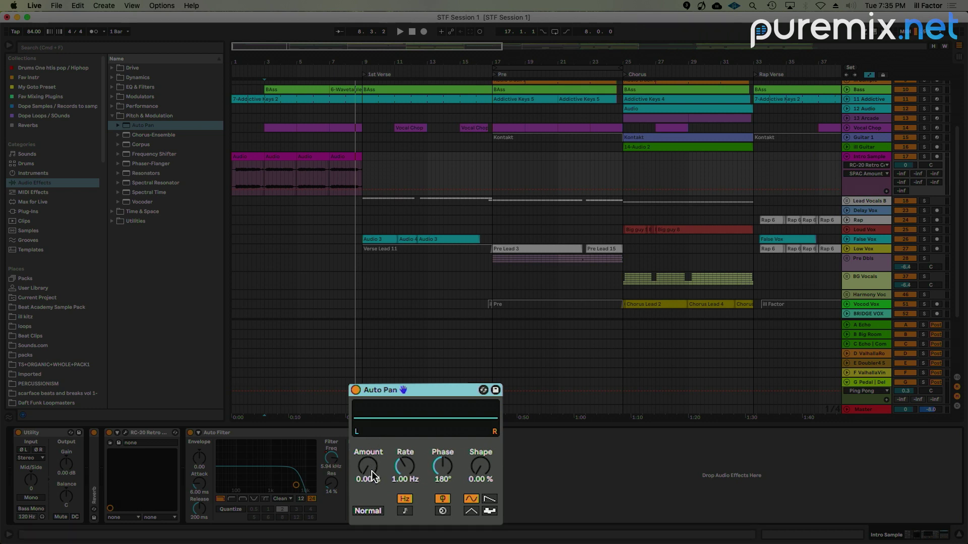
- Set Auto Pan's Amount to 100% and Phase to 0.00°, and play from the last clip of the intro
left_click_drag(372, 476, 372, 424)
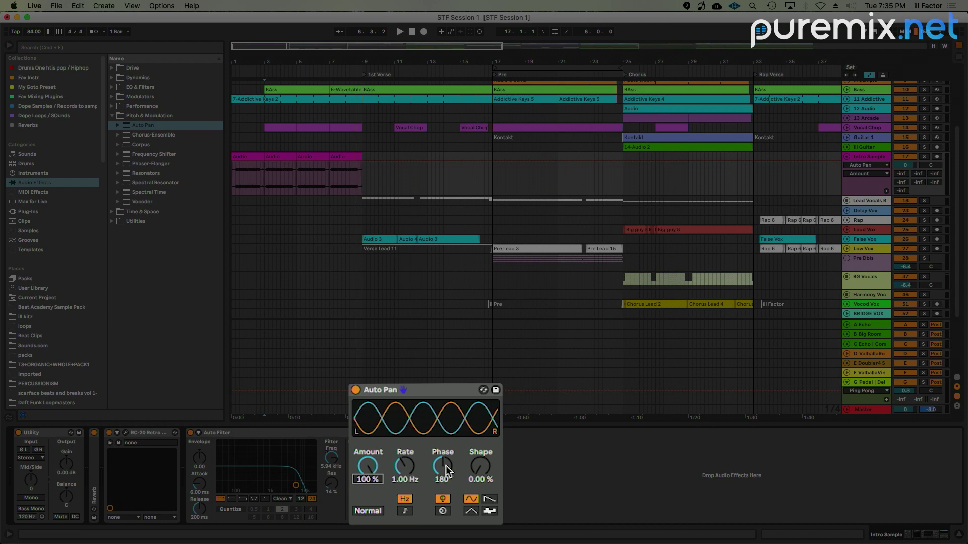
left_click_drag(446, 471, 446, 484)
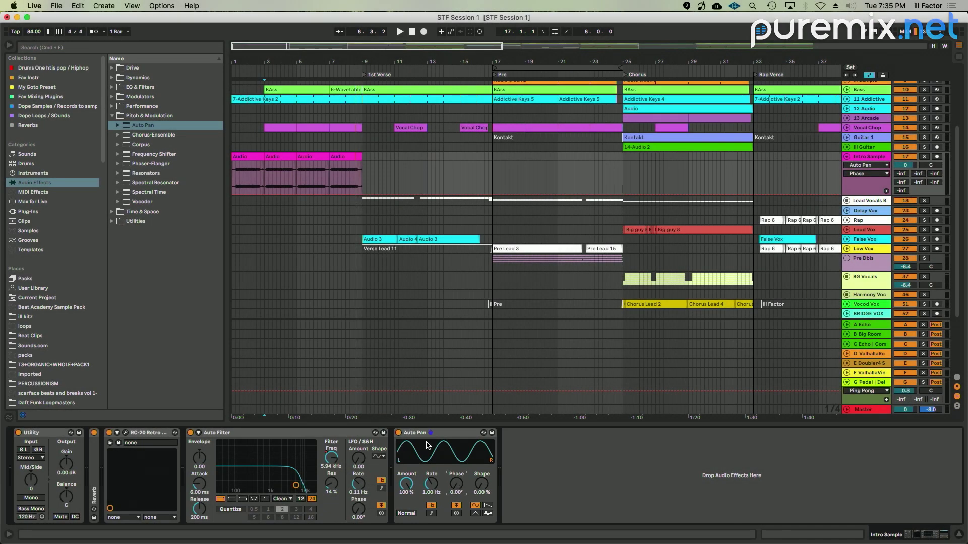
left_click(342, 174)
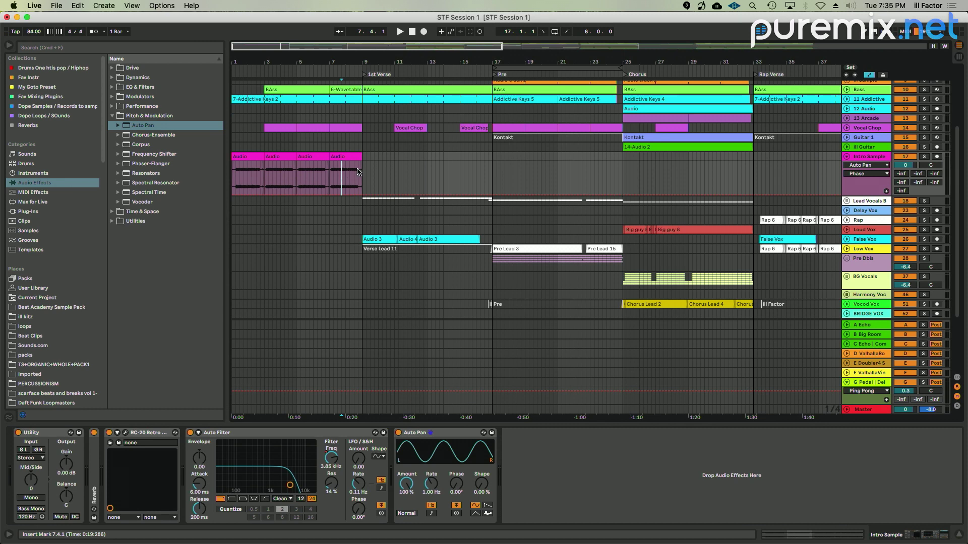
key("space")
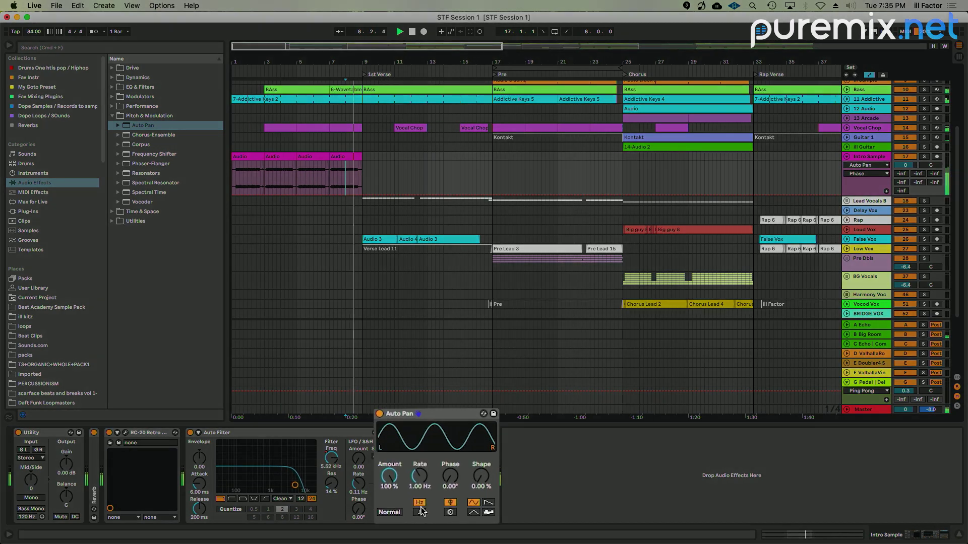
- Sync Auto Pan's rate to the tempo at 1/16, set Shape to 100%, and replay the end of the intro
left_click(431, 513)
key("space")
left_click_drag(405, 469, 405, 469)
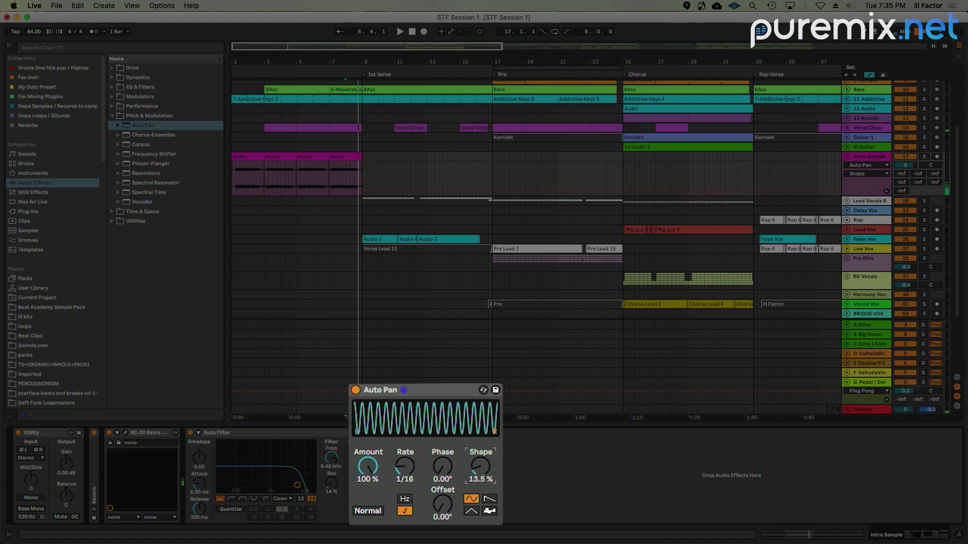
left_click_drag(480, 466, 480, 434)
key("space")
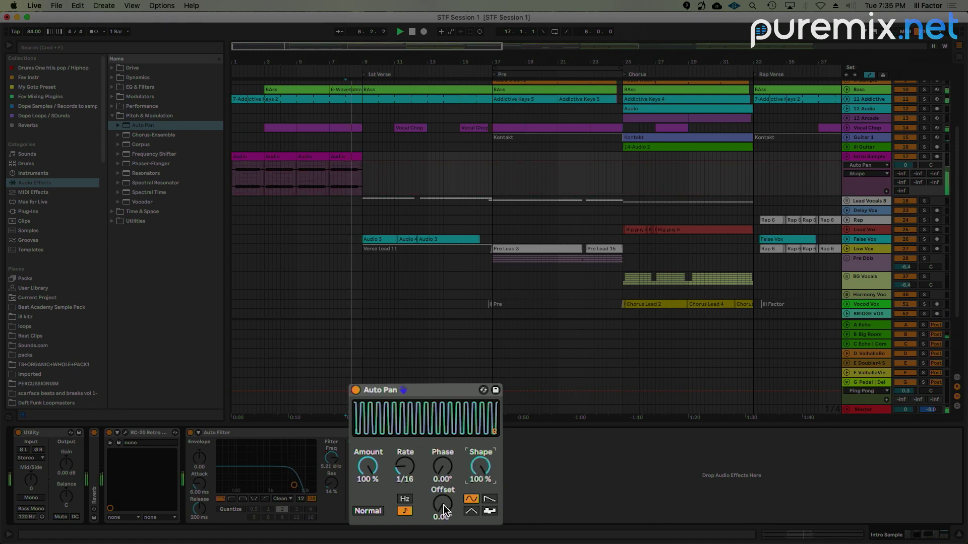
- During playback, set Auto Pan's Offset to 211°, keeping Phase at 0.00° and Rate at 1/16
left_click_drag(444, 505, 444, 443)
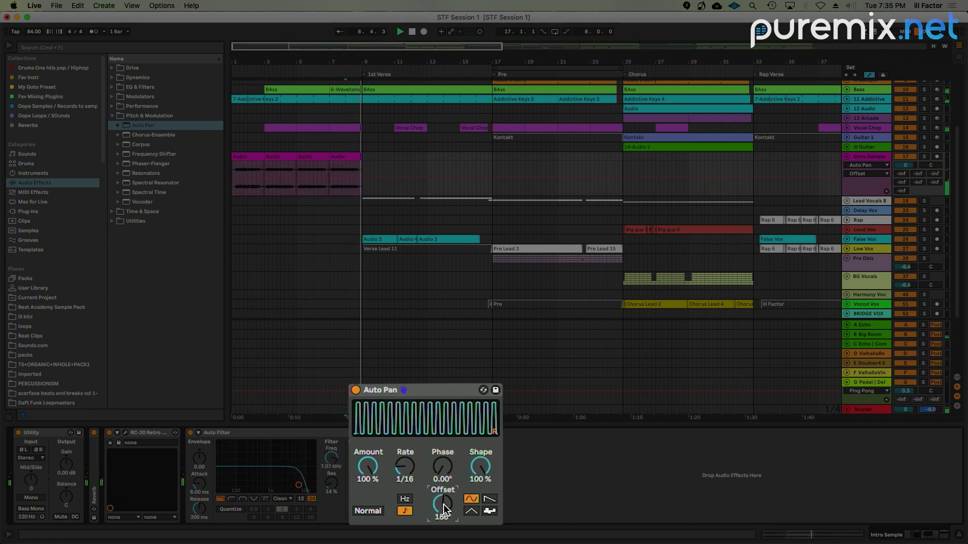
left_click_drag(444, 507, 443, 498)
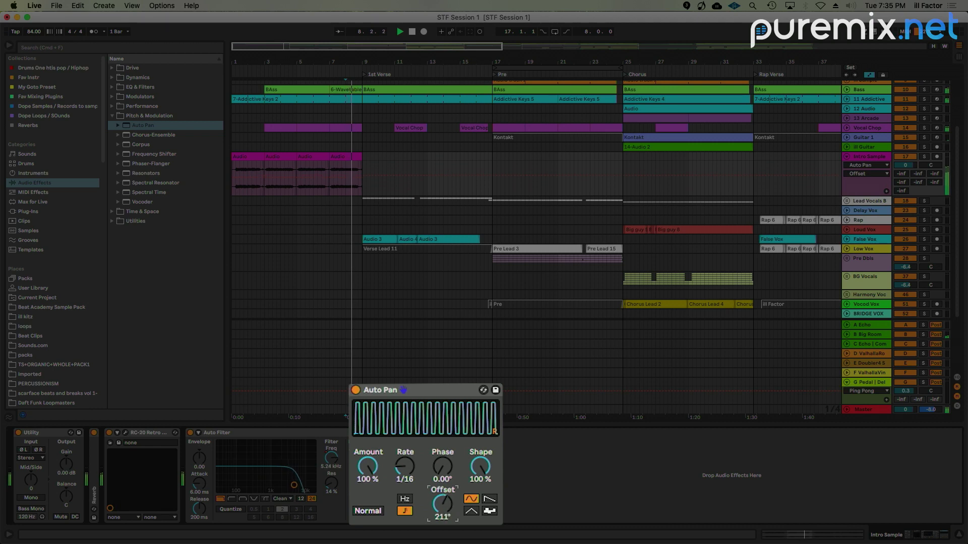
left_click(439, 467)
left_click_drag(412, 472, 412, 471)
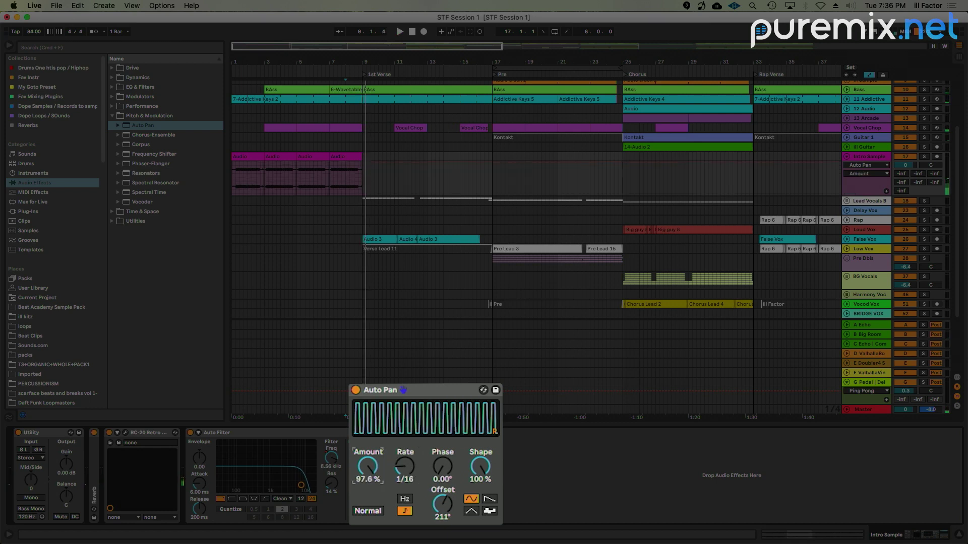
- Switch Auto Pan off on the Intro Sample track and play the song from bar 1
left_click(355, 390)
key("space")
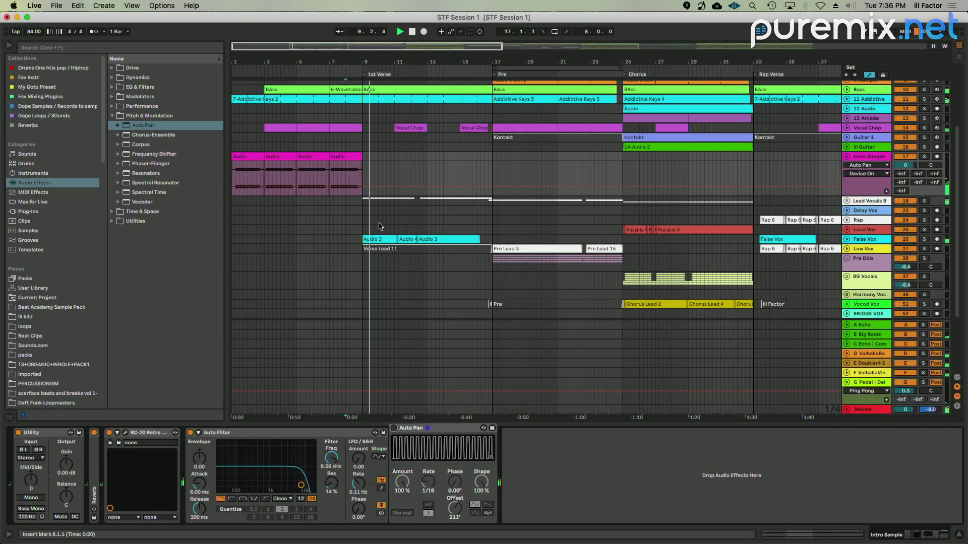
left_click(342, 157)
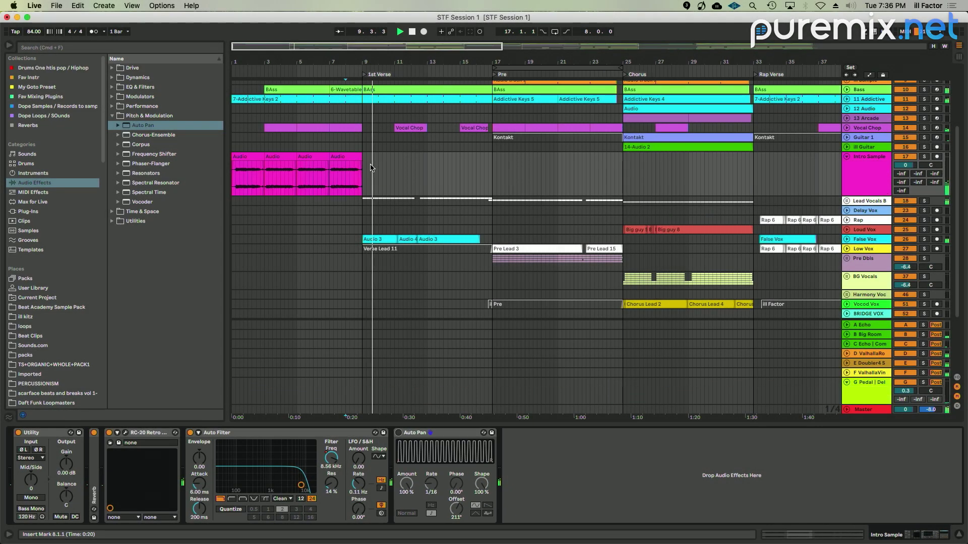
left_click(337, 162)
left_click(233, 181)
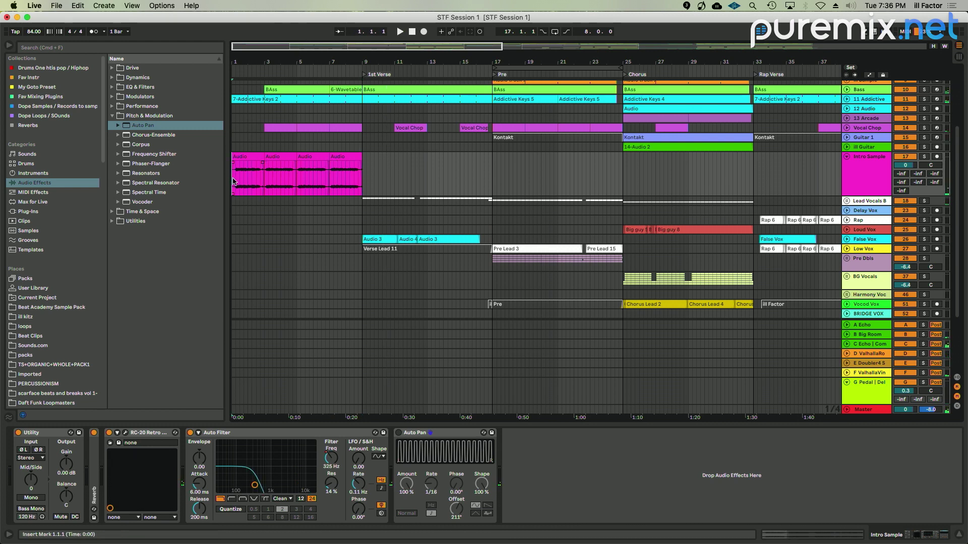
key("space")
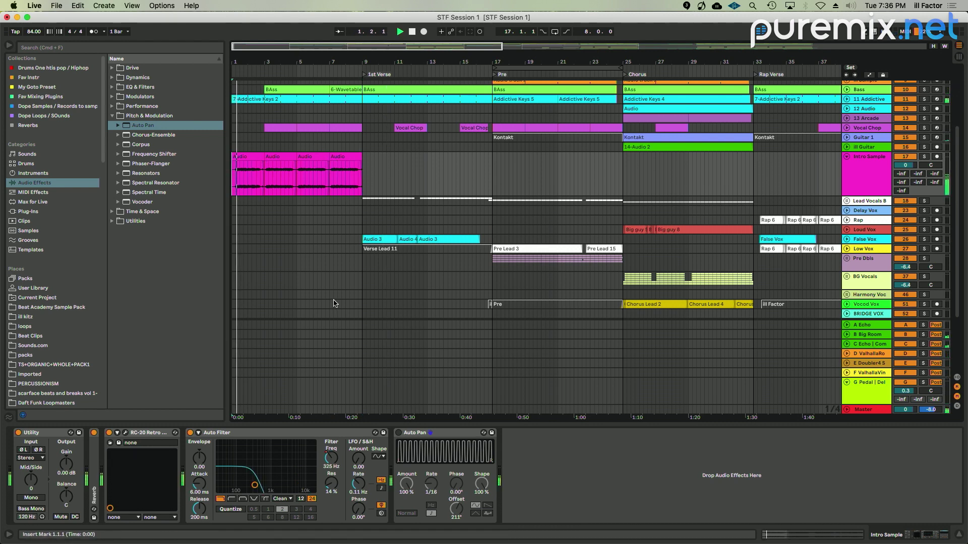
- Deactivate the first Intro Sample clip, spanning bars 1 to 3, and select the clip that follows it
left_click(254, 157)
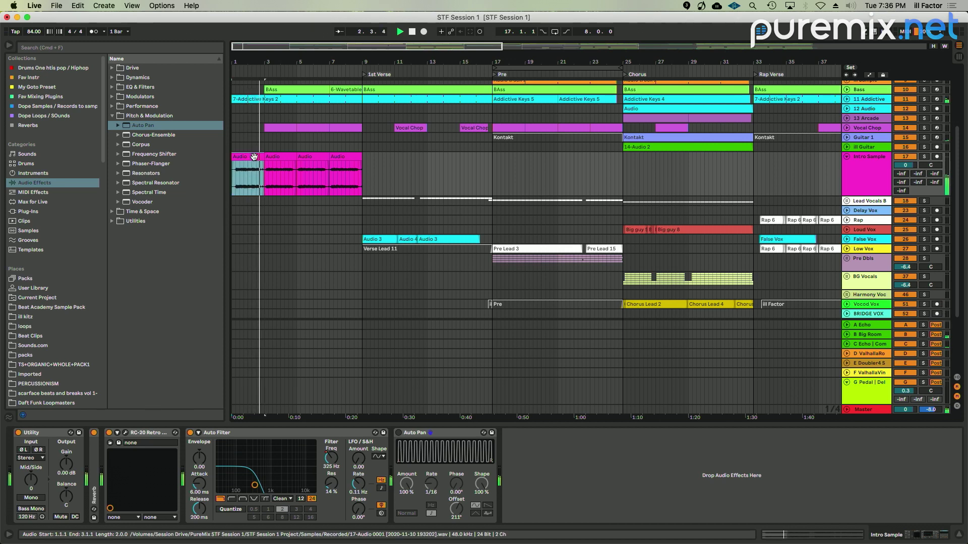
key("0")
left_click(273, 156)
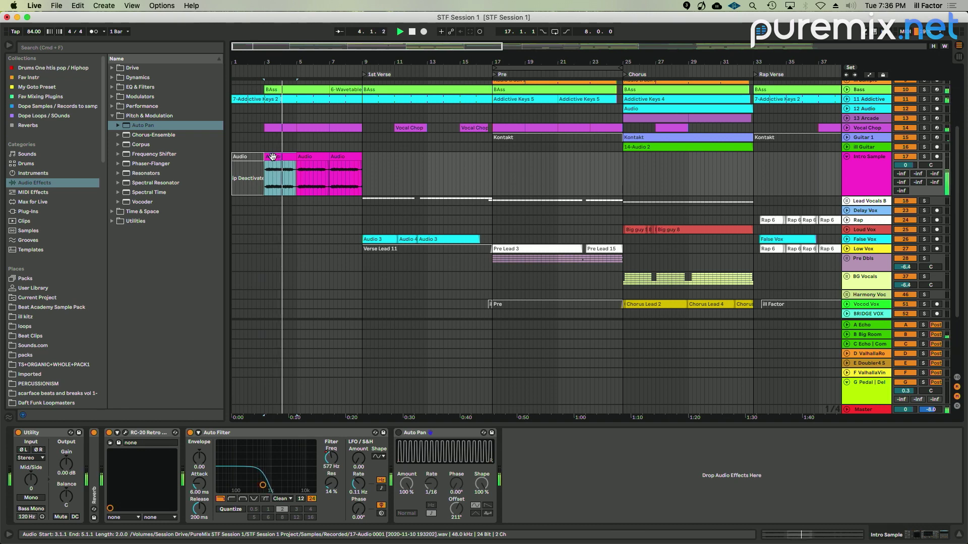
- Show Auto Pan's Device On automation and switch the device on only from bar 8 to bar 9
right_click(407, 433)
left_click(414, 438)
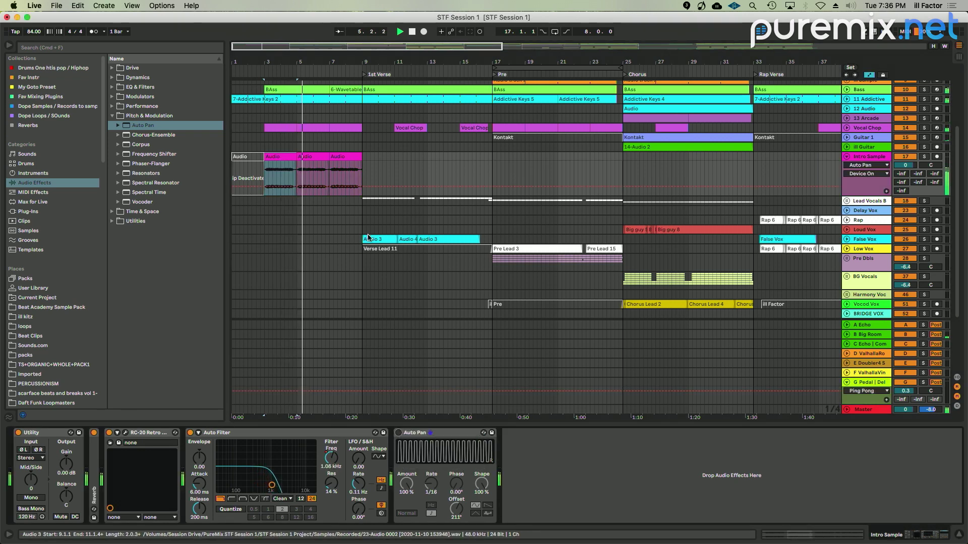
left_click(350, 177)
mouse_move(346, 177)
left_mouse_down()
mouse_move(362, 178)
mouse_move(359, 169)
left_mouse_up()
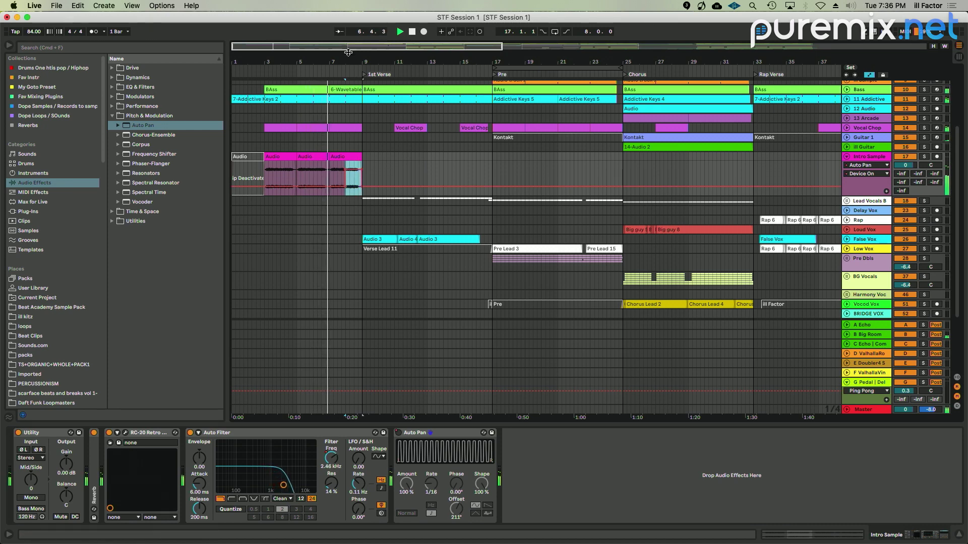
left_click_drag(348, 61, 414, 88)
key("minus")
key("minus")
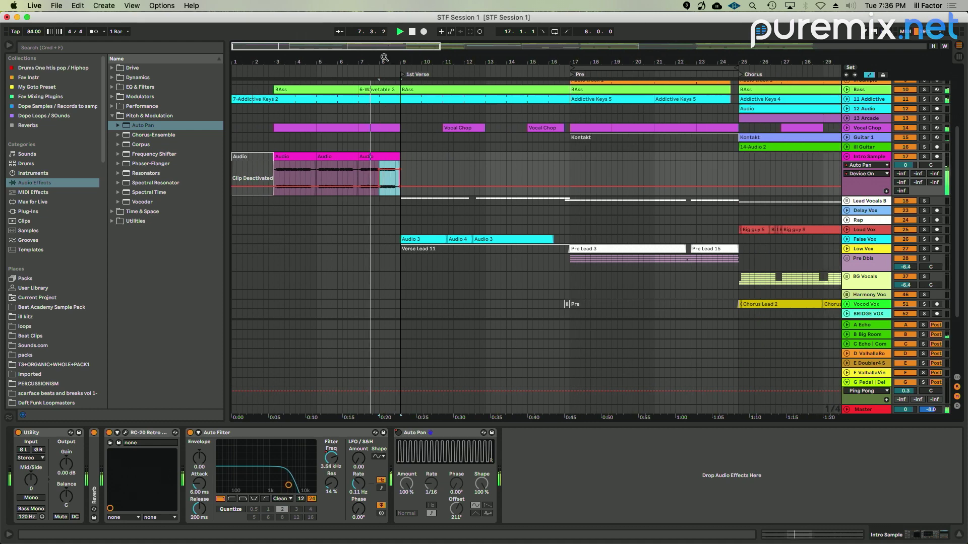
- Lower the Intro Sample track's volume to -7.4 dB in the Session View mixer
key("Tab")
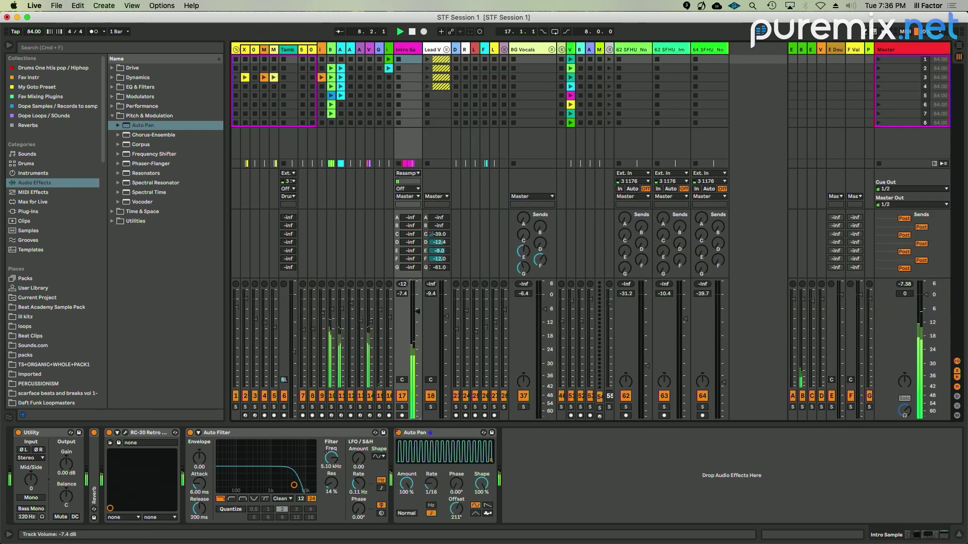